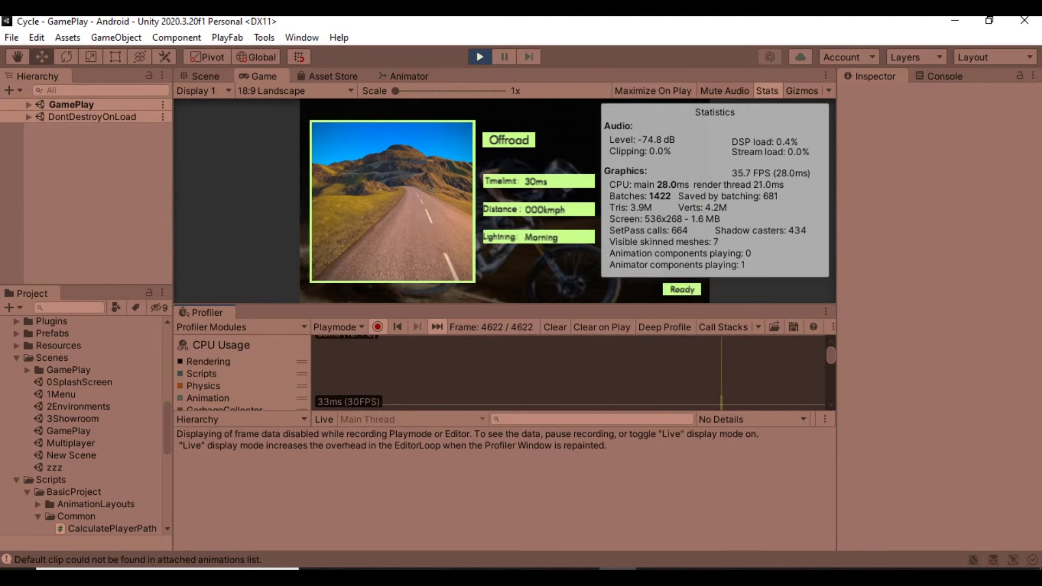
Start the cycling level with the Ready button while the Profiler records.
{"action": "left_click", "coordinate": [682, 289]}
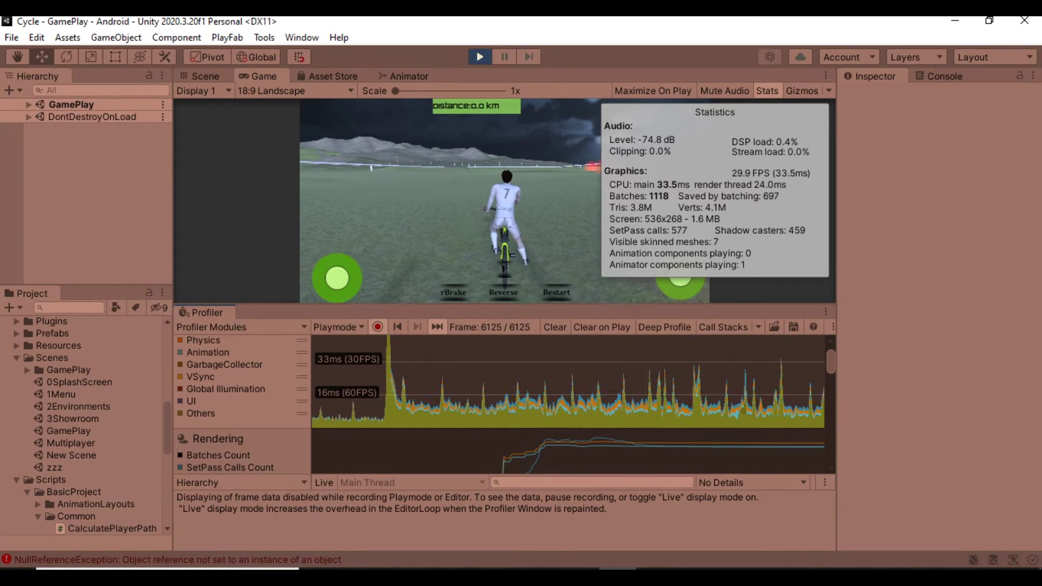
{"action": "scroll", "coordinate": [568, 399], "scroll_direction": "up", "scroll_amount": 2}
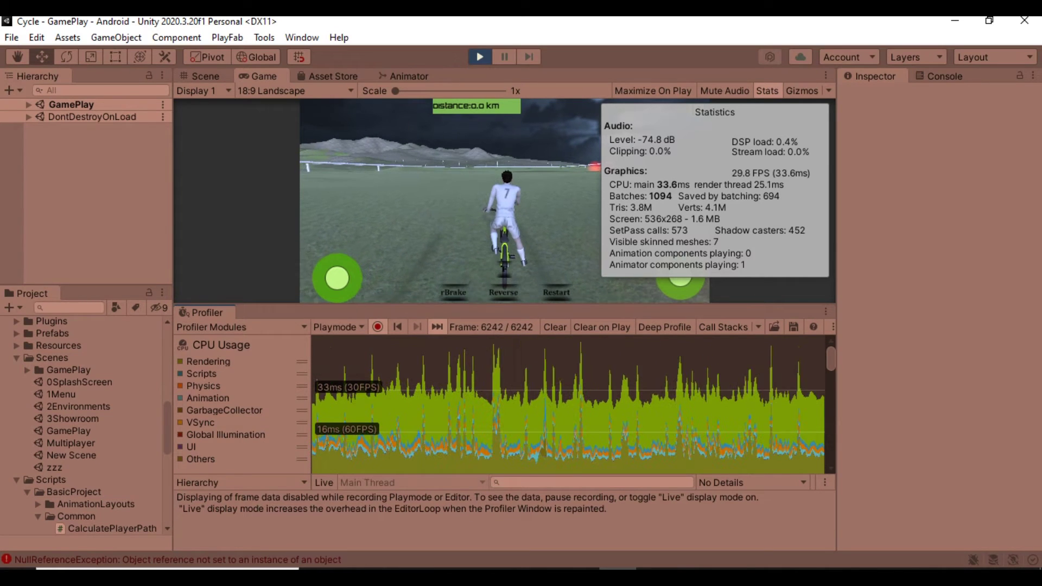
Pause the Profiler on a gameplay frame and move back to an earlier frame.
{"action": "left_click", "coordinate": [699, 404]}
{"action": "left_click_drag", "start_coordinate": [698, 404], "coordinate": [468, 403]}
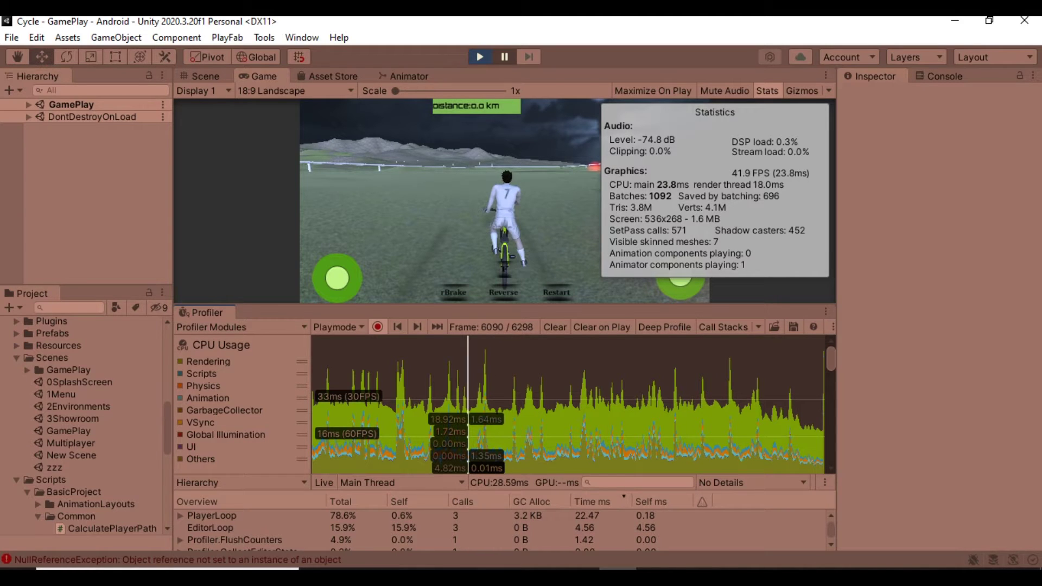
Expand PlayerLoop and Camera.Render to show Culling at 47.8% and Drawing at 11.6%.
{"action": "left_click_drag", "start_coordinate": [467, 478], "coordinate": [468, 412]}
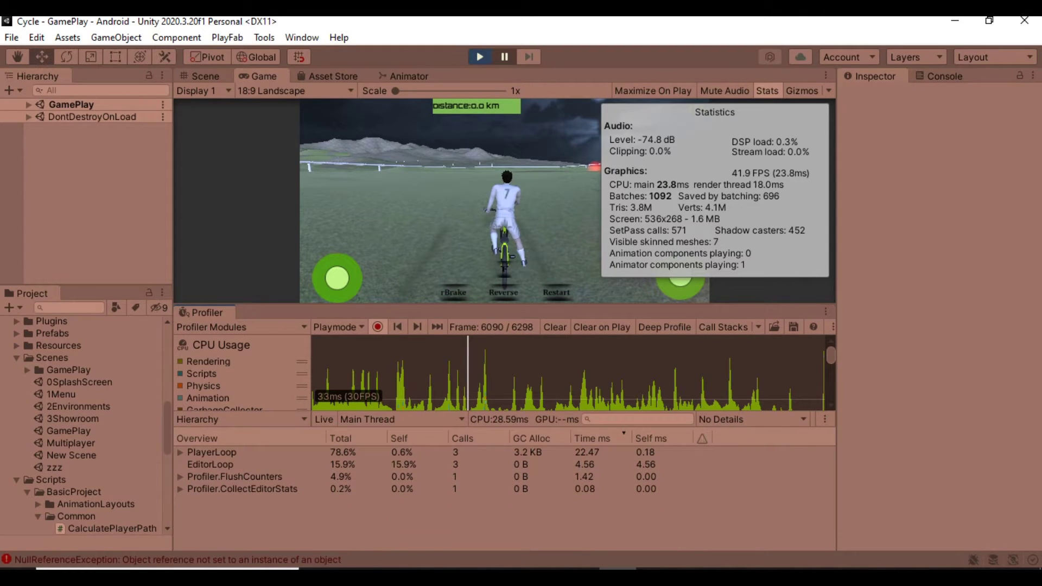
{"action": "left_click", "coordinate": [180, 452]}
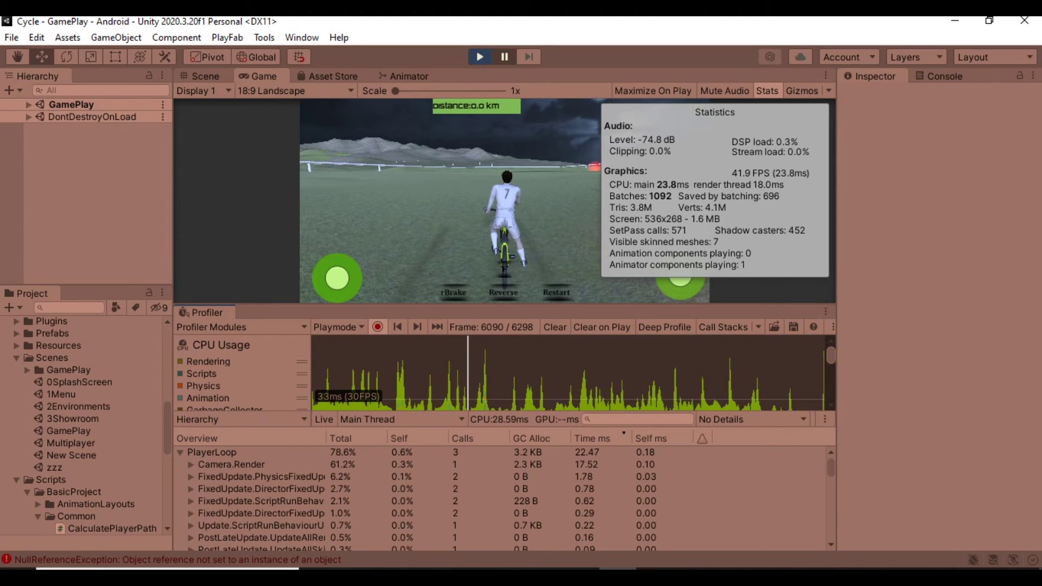
{"action": "key", "text": "Down"}
{"action": "key", "text": "Down"}
{"action": "key", "text": "Down"}
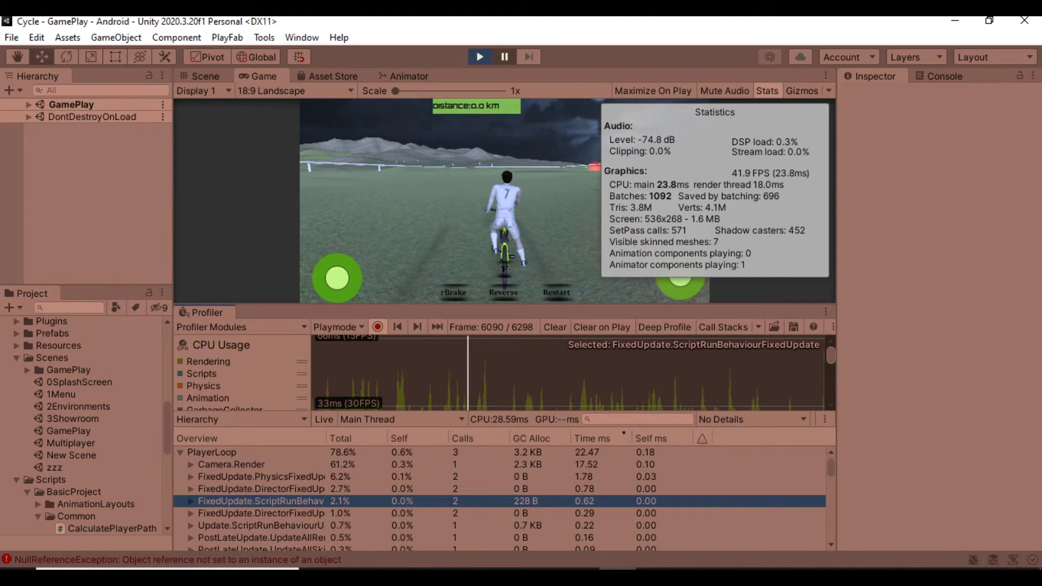
{"action": "key", "text": "Up"}
{"action": "key", "text": "Up"}
{"action": "key", "text": "Up"}
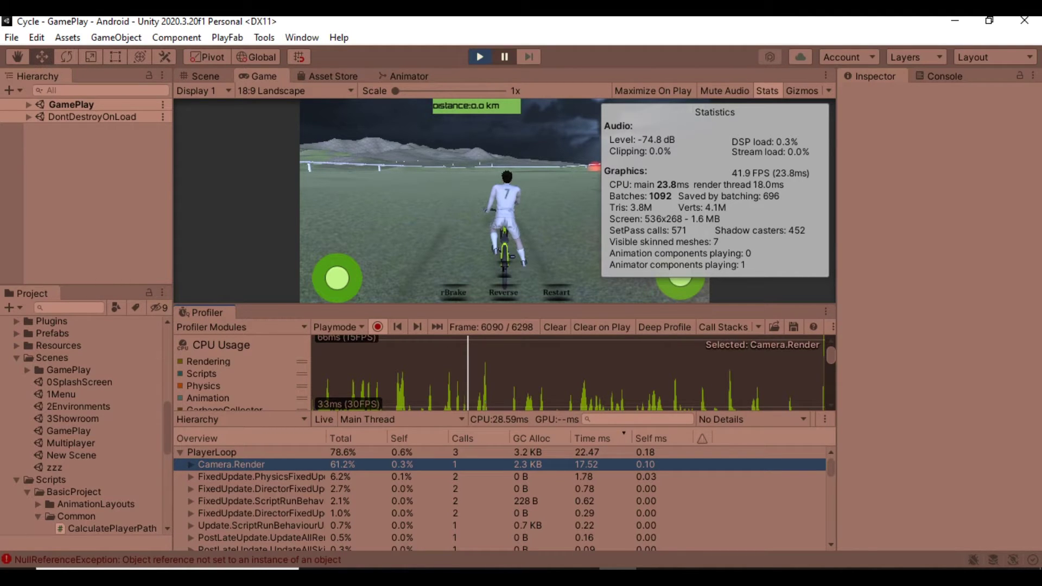
{"action": "key", "text": "Right"}
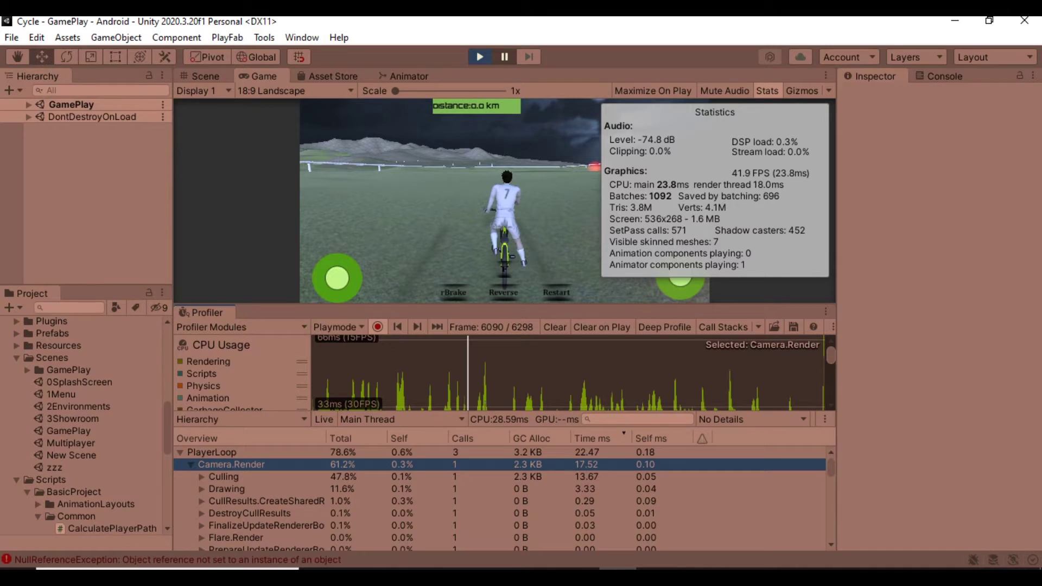
{"action": "key", "text": "Down"}
{"action": "key", "text": "Down"}
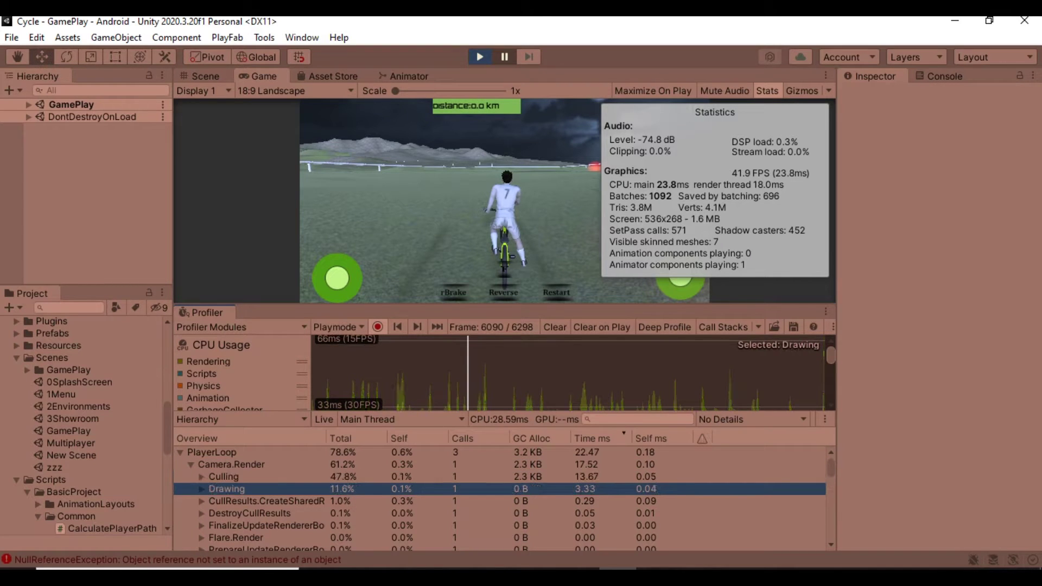
{"action": "key", "text": "Down"}
{"action": "key", "text": "Down"}
{"action": "key", "text": "Down"}
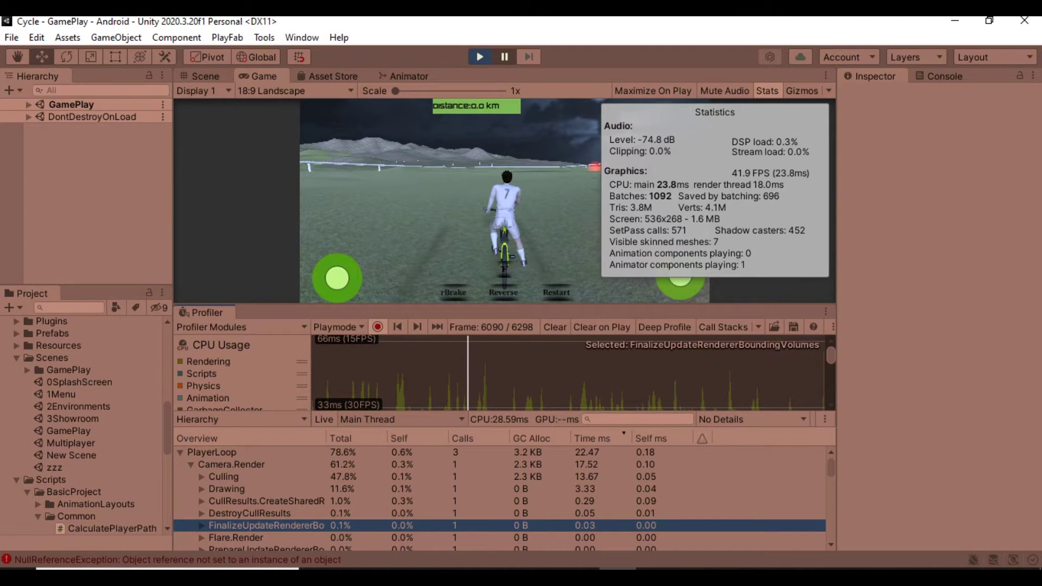
{"action": "left_click_drag", "start_coordinate": [570, 413], "coordinate": [570, 463]}
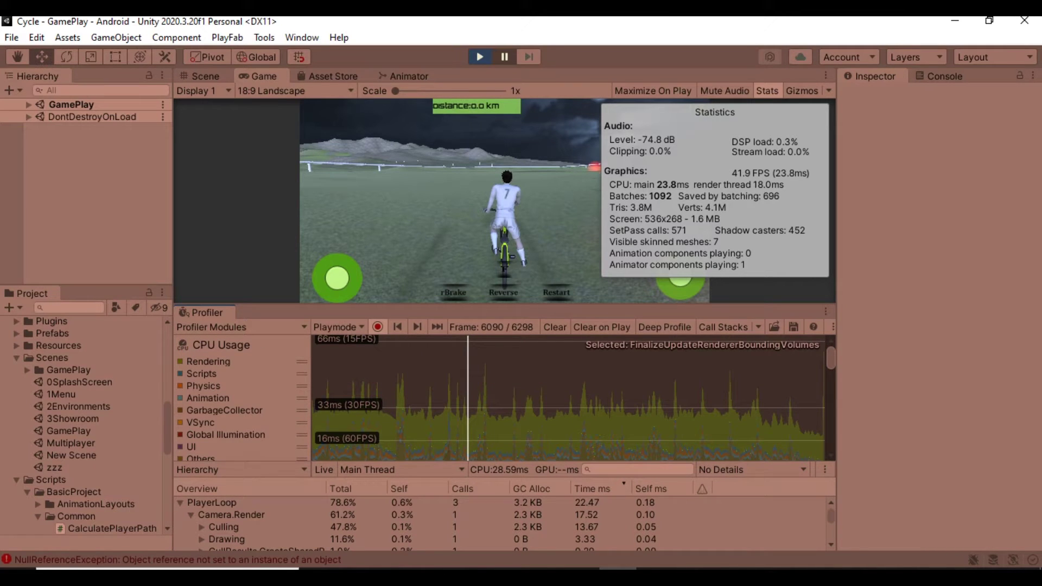
{"action": "scroll", "coordinate": [569, 399], "scroll_direction": "down", "scroll_amount": 5}
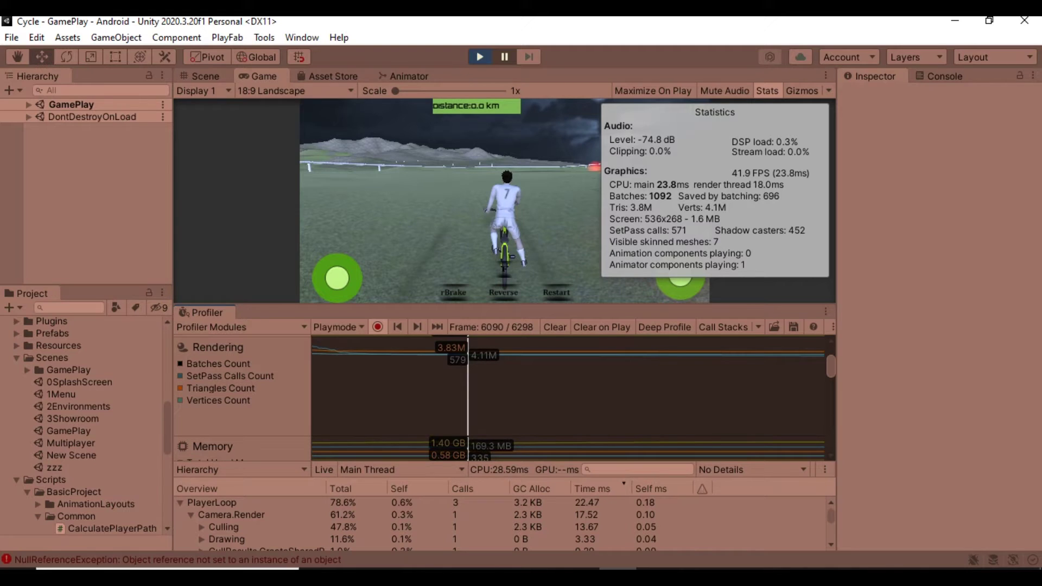
{"action": "scroll", "coordinate": [570, 399], "scroll_direction": "down", "scroll_amount": 2}
{"action": "scroll", "coordinate": [570, 400], "scroll_direction": "up", "scroll_amount": 5}
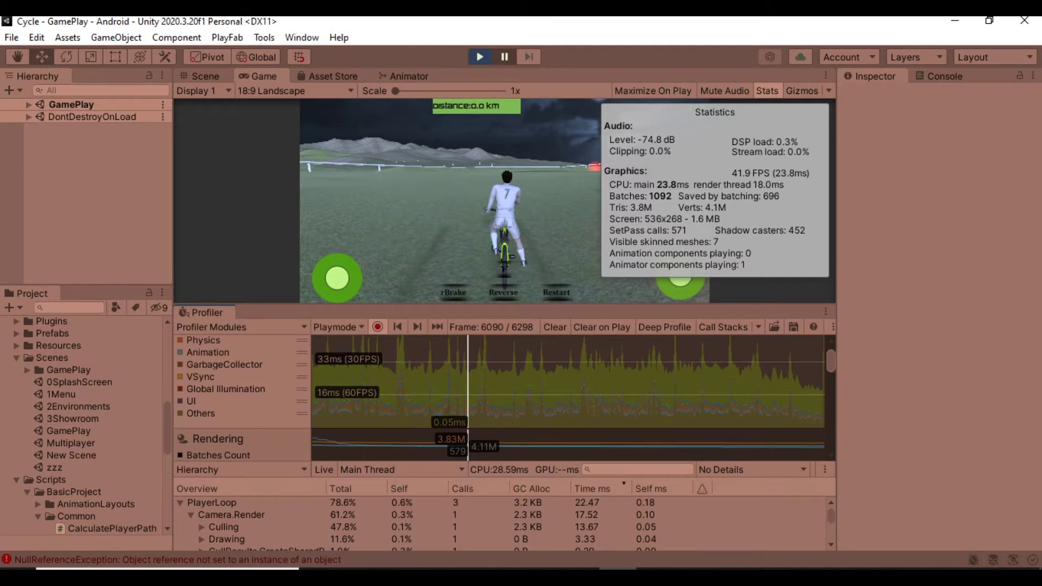
{"action": "scroll", "coordinate": [570, 399], "scroll_direction": "up", "scroll_amount": 2}
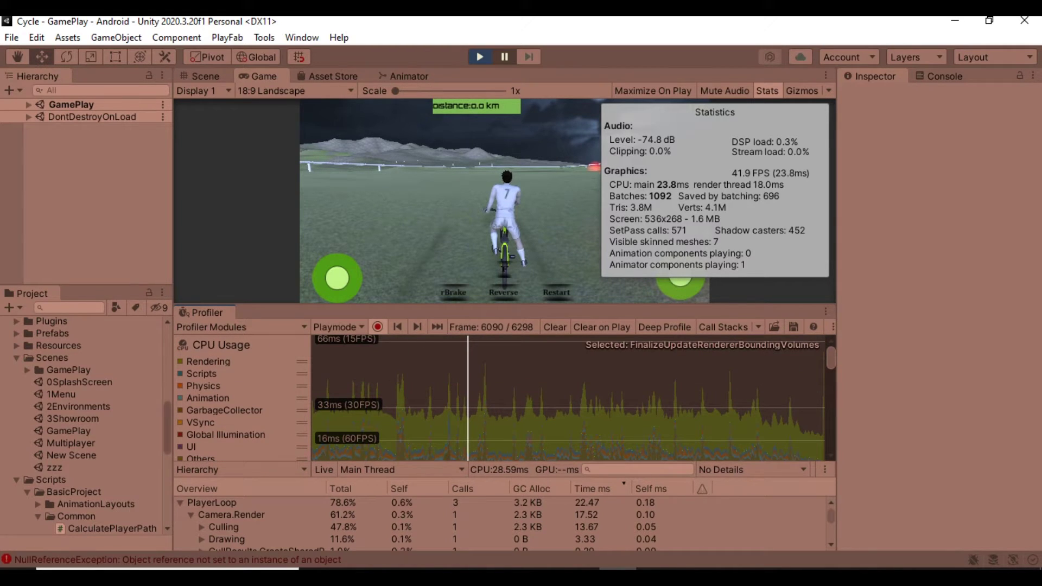
Hide and reshow the Rendering series in the CPU chart, then select the GamePlay scene.
{"action": "left_click", "coordinate": [208, 362]}
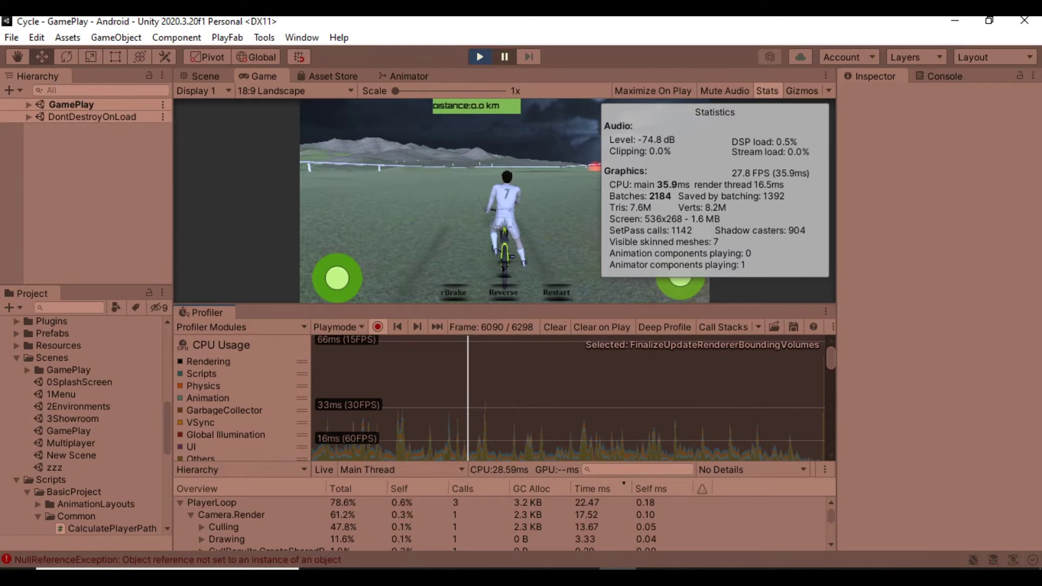
{"action": "left_click", "coordinate": [208, 362]}
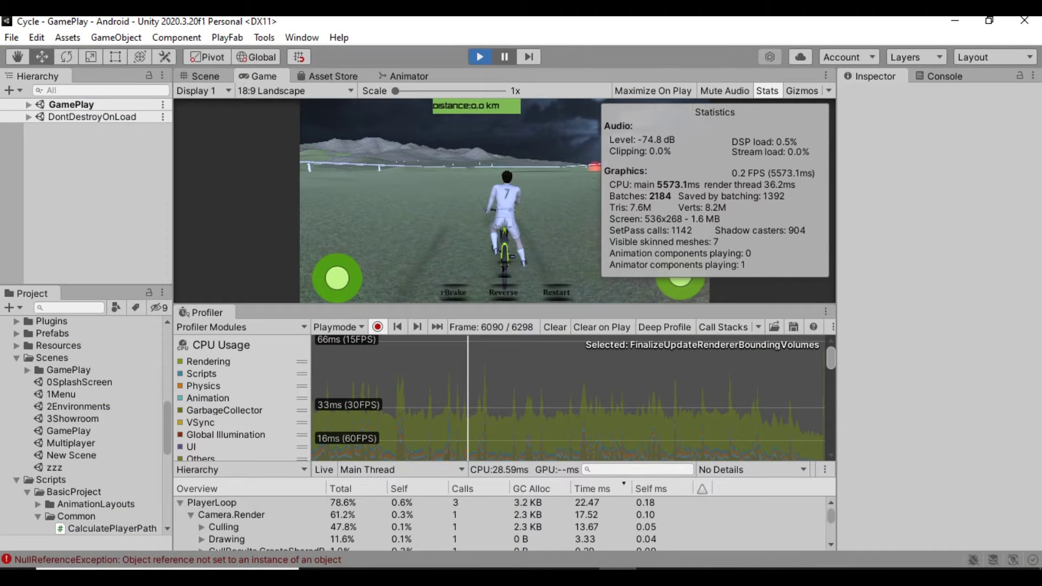
{"action": "left_click", "coordinate": [69, 431]}
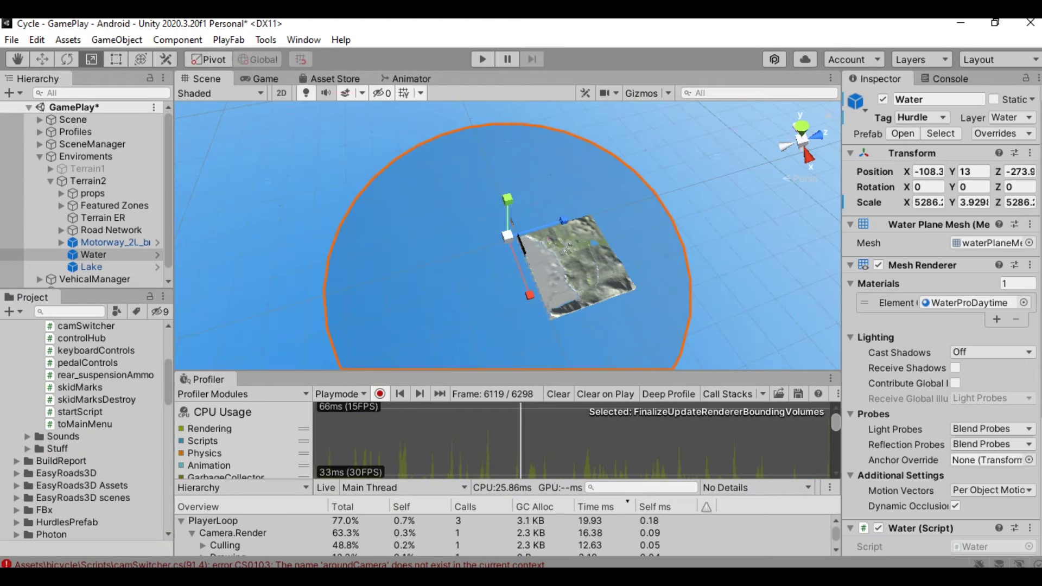
Shrink the Water plane into a narrow ellipse and move it onto the terrain patch.
{"action": "mouse_move", "coordinate": [530, 295]}
{"action": "left_mouse_down"}
{"action": "mouse_move", "coordinate": [526, 284]}
{"action": "mouse_move", "coordinate": [530, 295]}
{"action": "left_mouse_up"}
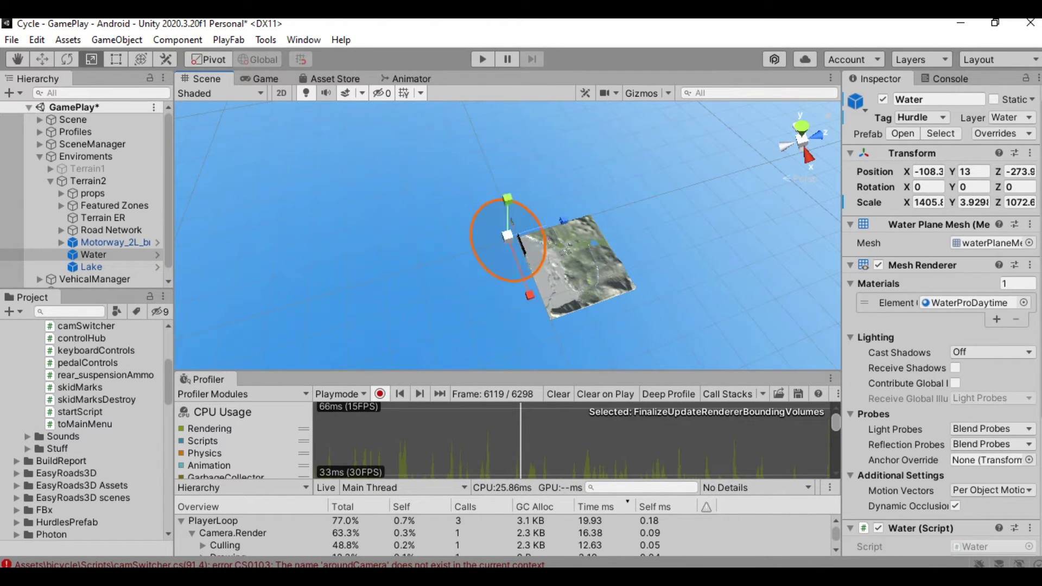
{"action": "left_click_drag", "start_coordinate": [563, 220], "coordinate": [575, 219]}
{"action": "key", "text": "w"}
{"action": "left_click_drag", "start_coordinate": [519, 241], "coordinate": [618, 239]}
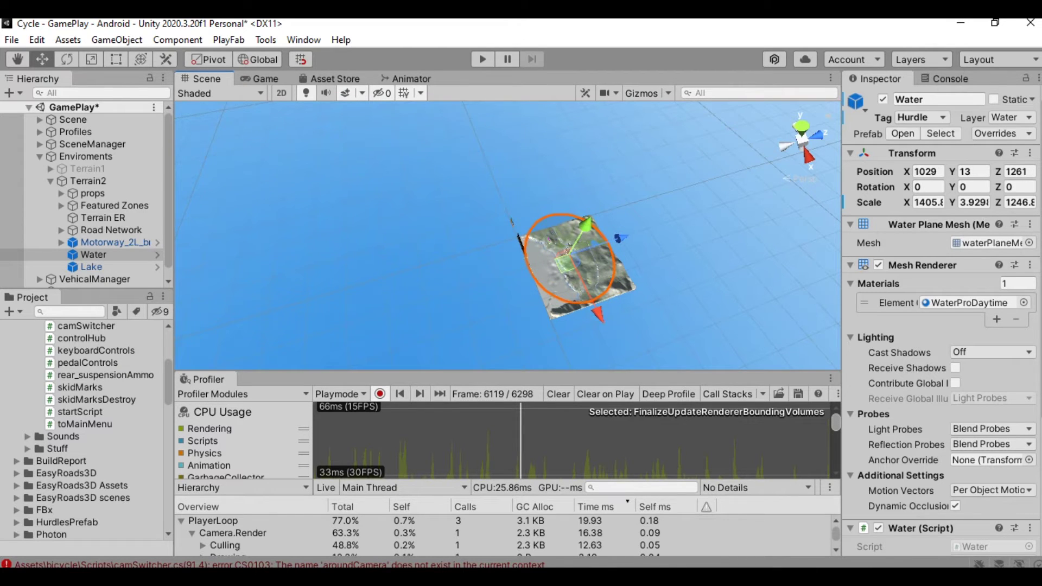
In Top view, scale Water to roughly 2064 by 1861 and shift it over the terrain.
{"action": "mouse_move", "coordinate": [505, 244]}
{"action": "left_mouse_down", "text": "alt"}
{"action": "mouse_move", "coordinate": [505, 204]}
{"action": "mouse_move", "coordinate": [521, 245]}
{"action": "left_mouse_up", "text": "alt"}
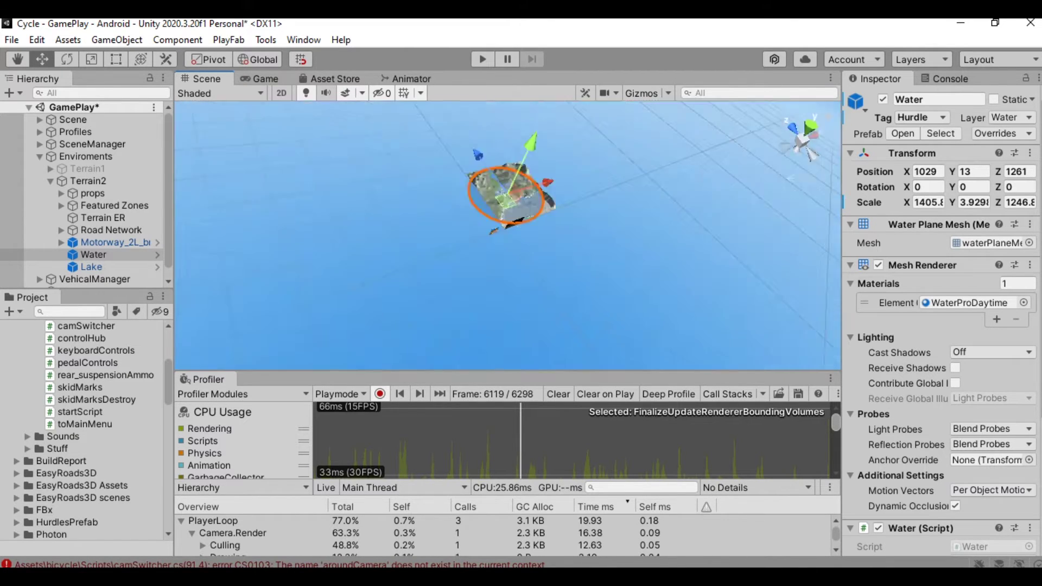
{"action": "left_click", "coordinate": [809, 128]}
{"action": "key", "text": "e"}
{"action": "key", "text": "r"}
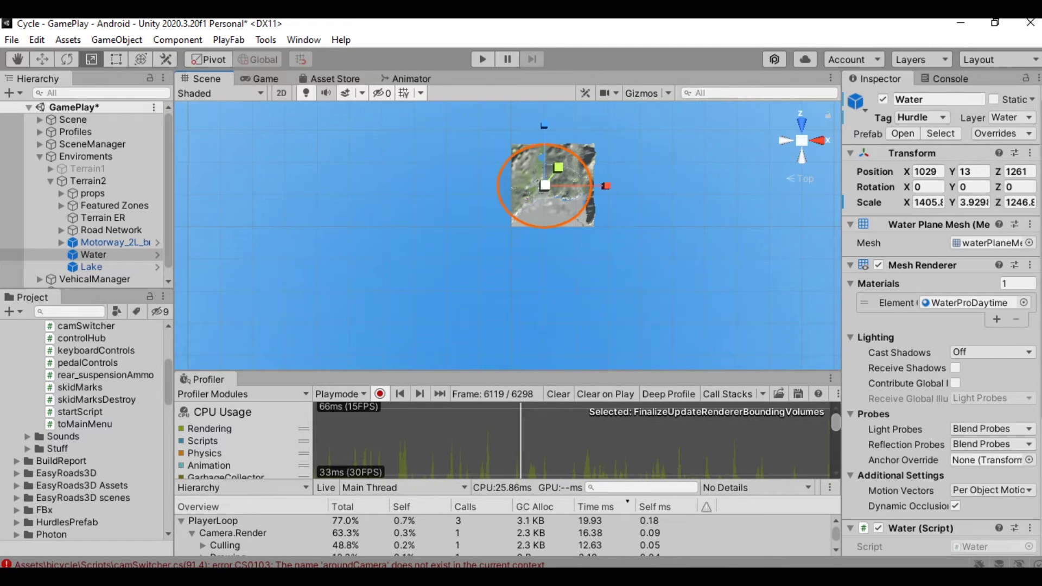
{"action": "left_click_drag", "start_coordinate": [606, 186], "coordinate": [627, 187]}
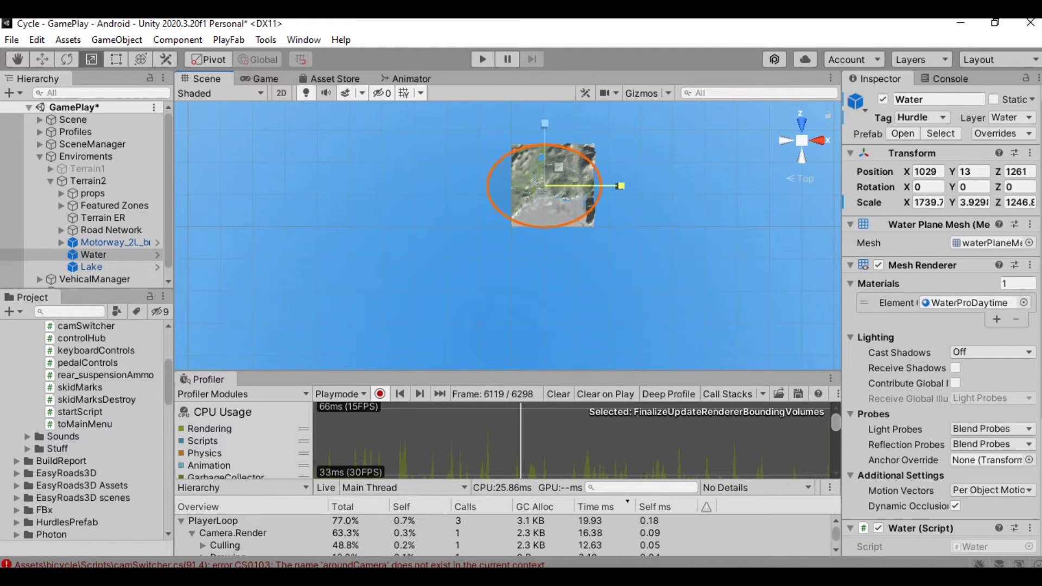
{"action": "left_click_drag", "start_coordinate": [544, 125], "coordinate": [544, 104]}
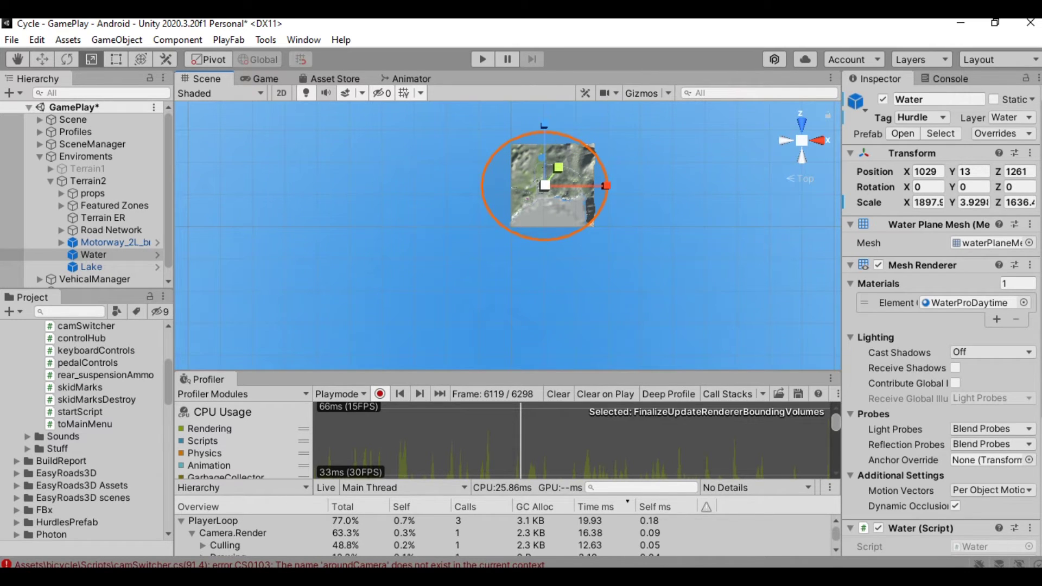
{"action": "left_click_drag", "start_coordinate": [604, 186], "coordinate": [612, 185]}
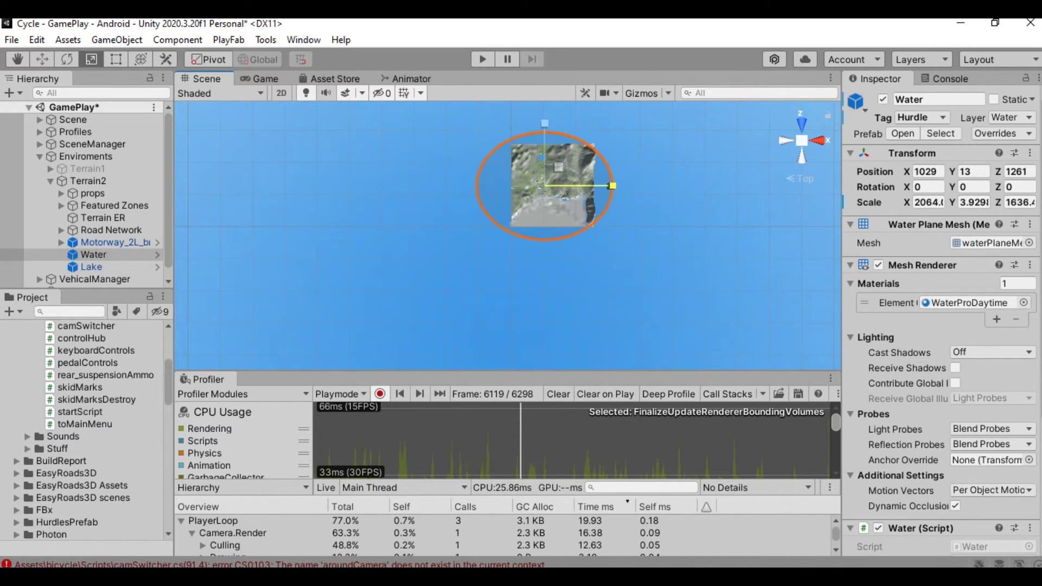
{"action": "left_click_drag", "start_coordinate": [544, 126], "coordinate": [544, 114]}
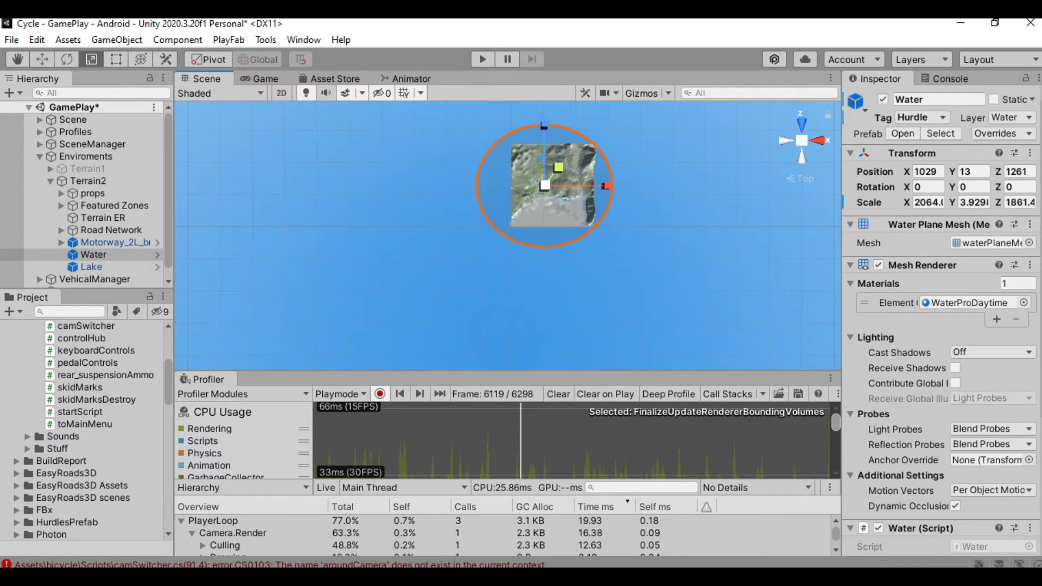
{"action": "key", "text": "w"}
{"action": "left_click_drag", "start_coordinate": [604, 186], "coordinate": [612, 187]}
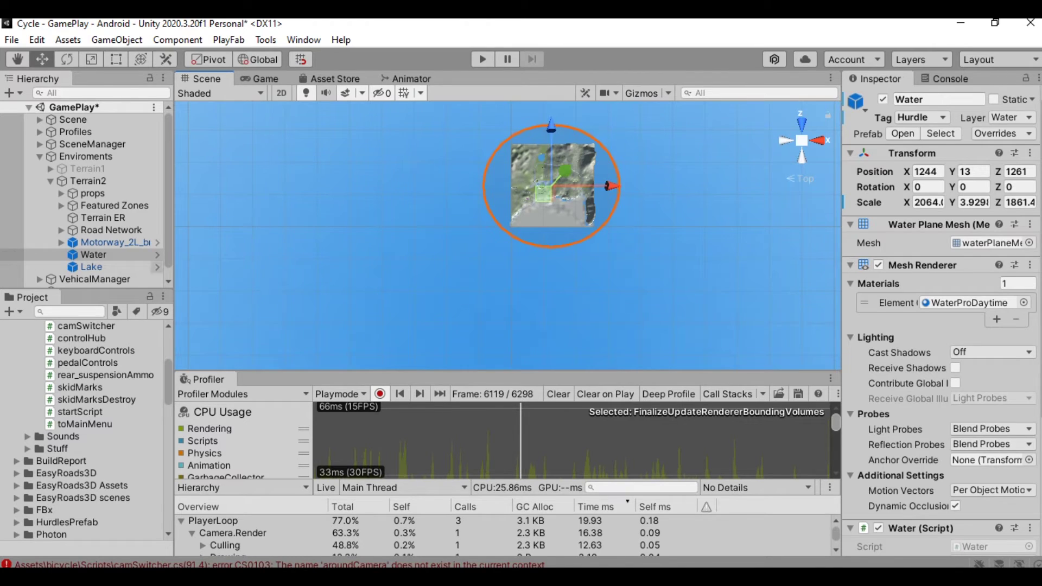
{"action": "double_click", "coordinate": [92, 193]}
Turn off Batching Static on ct_Finish and enable GPU instancing on road_decalMat.
{"action": "left_click", "coordinate": [110, 205]}
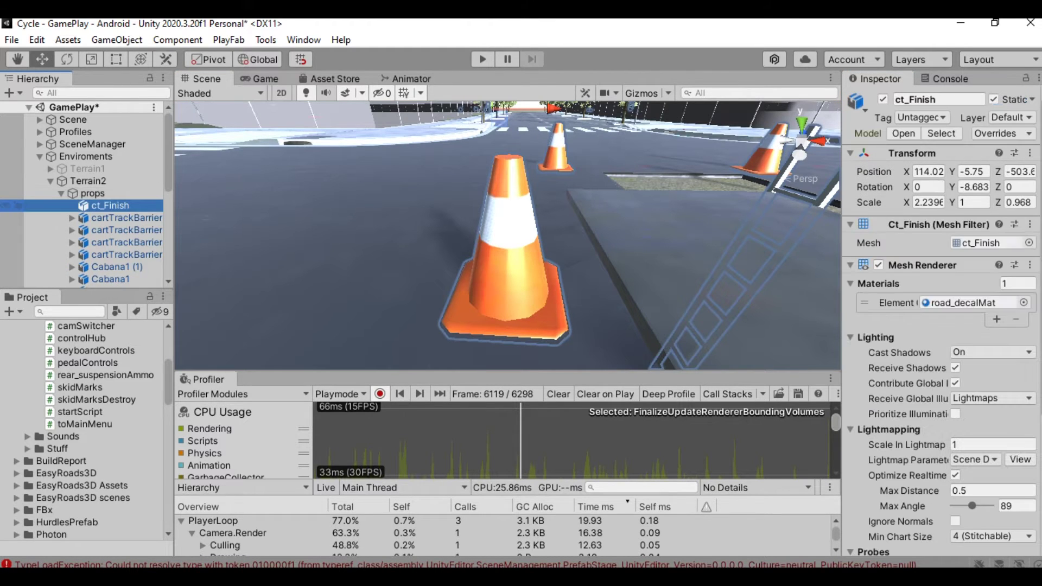
{"action": "key", "text": "f"}
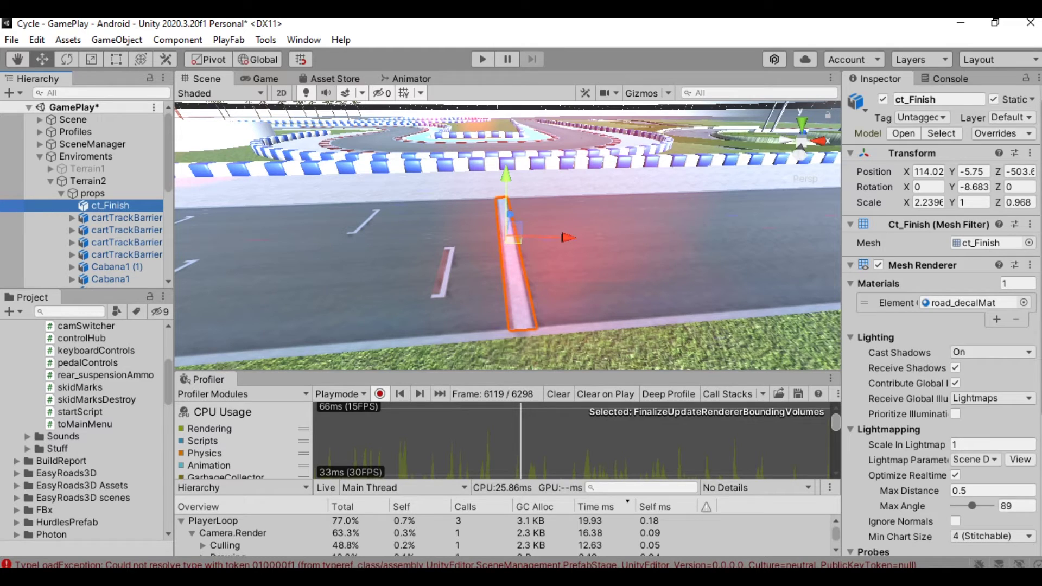
{"action": "left_click", "coordinate": [1032, 99]}
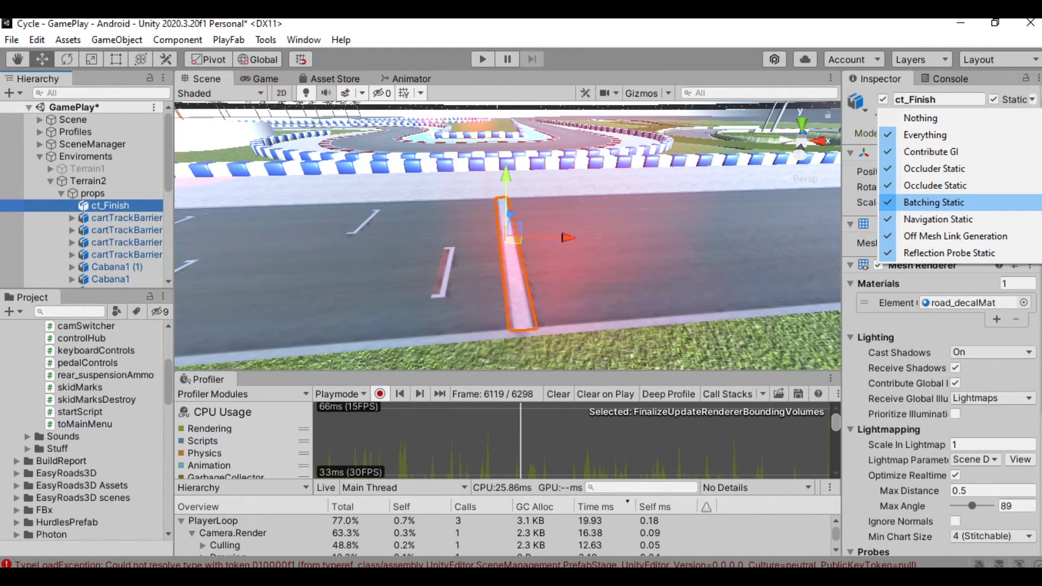
{"action": "left_click", "coordinate": [934, 203]}
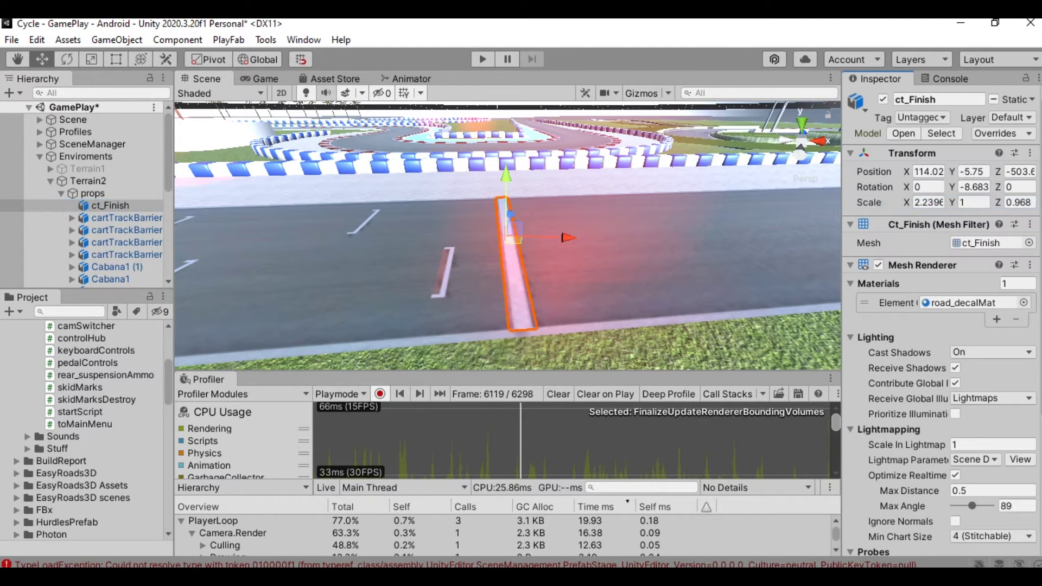
{"action": "left_click", "coordinate": [968, 302]}
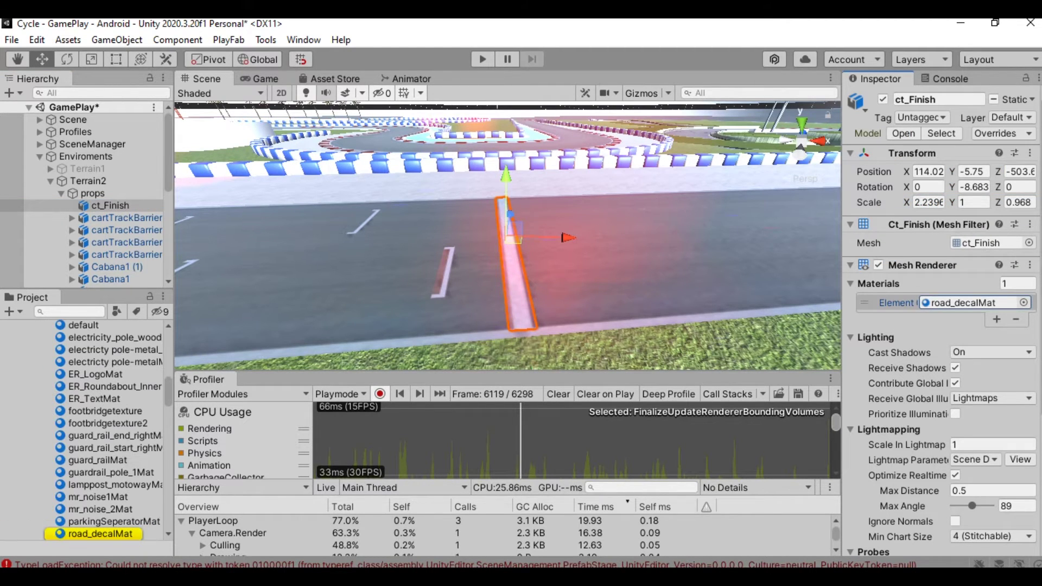
{"action": "left_click", "coordinate": [101, 533]}
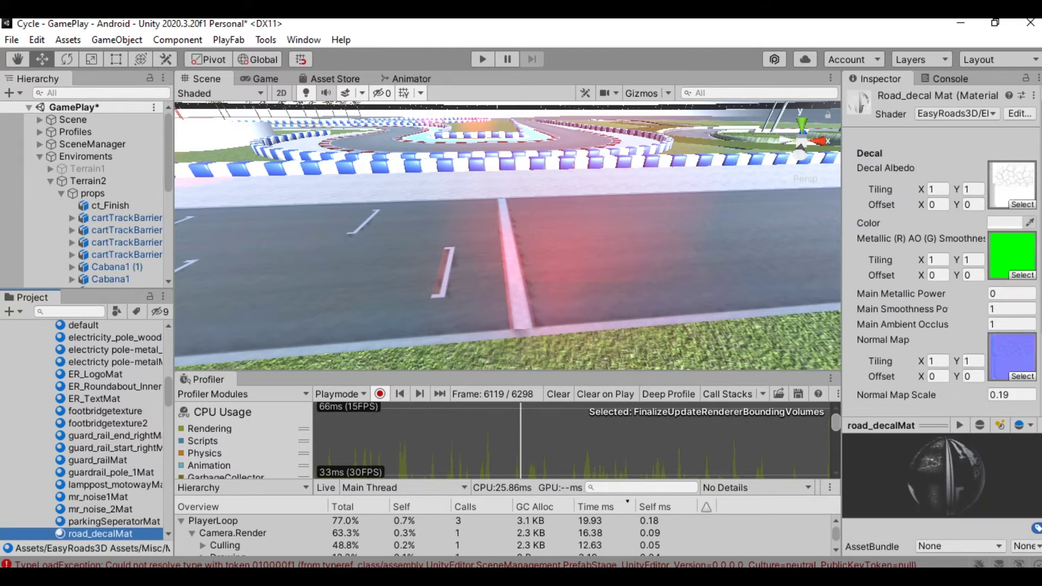
{"action": "scroll", "coordinate": [942, 244], "scroll_direction": "down", "scroll_amount": 4}
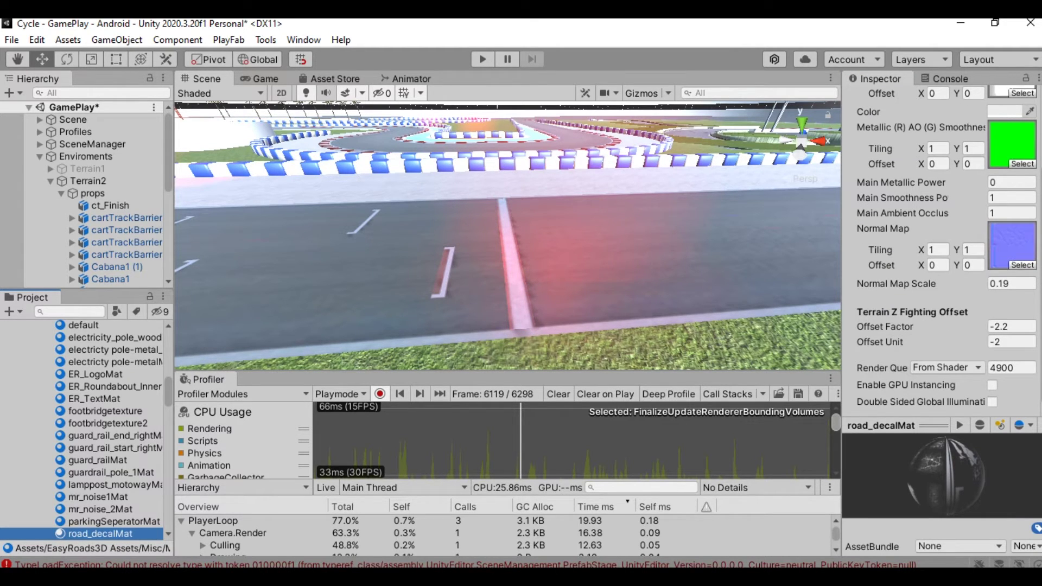
{"action": "left_click", "coordinate": [992, 386]}
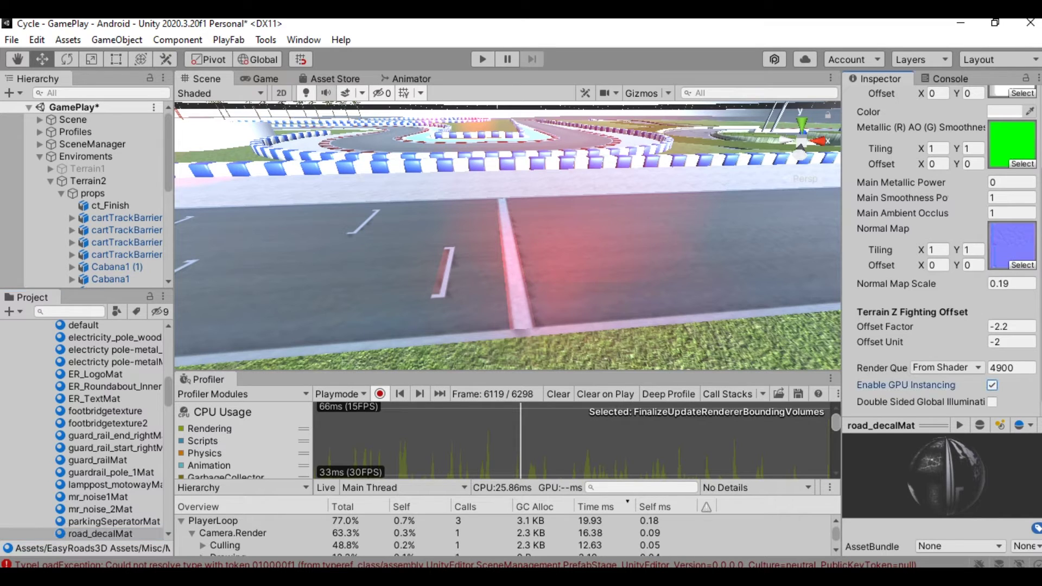
Restore Batching Static on ct_Finish and switch GPU instancing off on road_decalMat.
{"action": "left_click", "coordinate": [110, 205]}
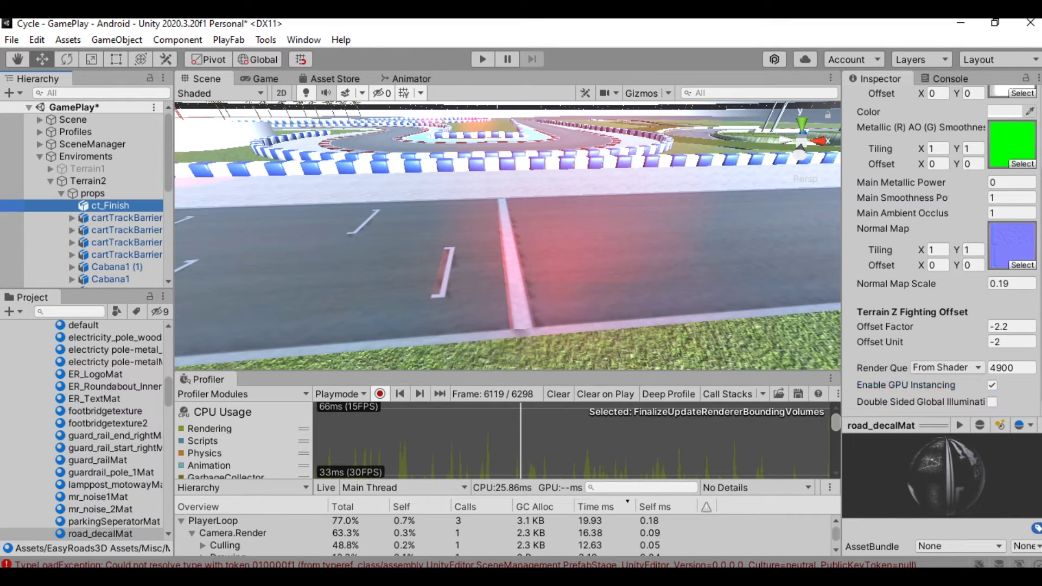
{"action": "scroll", "coordinate": [936, 244], "scroll_direction": "up", "scroll_amount": 3}
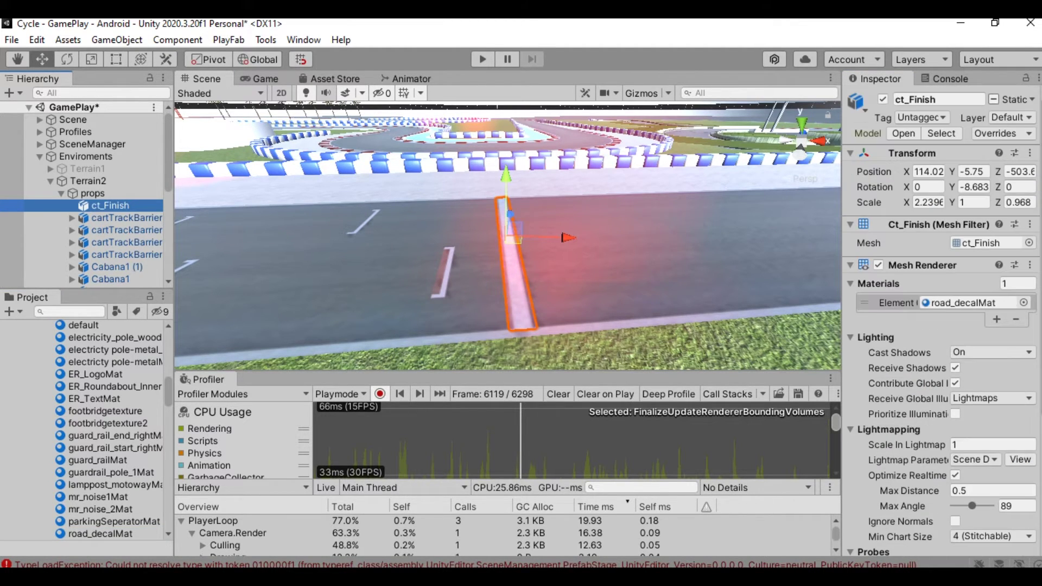
{"action": "left_click", "coordinate": [1031, 99]}
{"action": "left_click", "coordinate": [934, 202]}
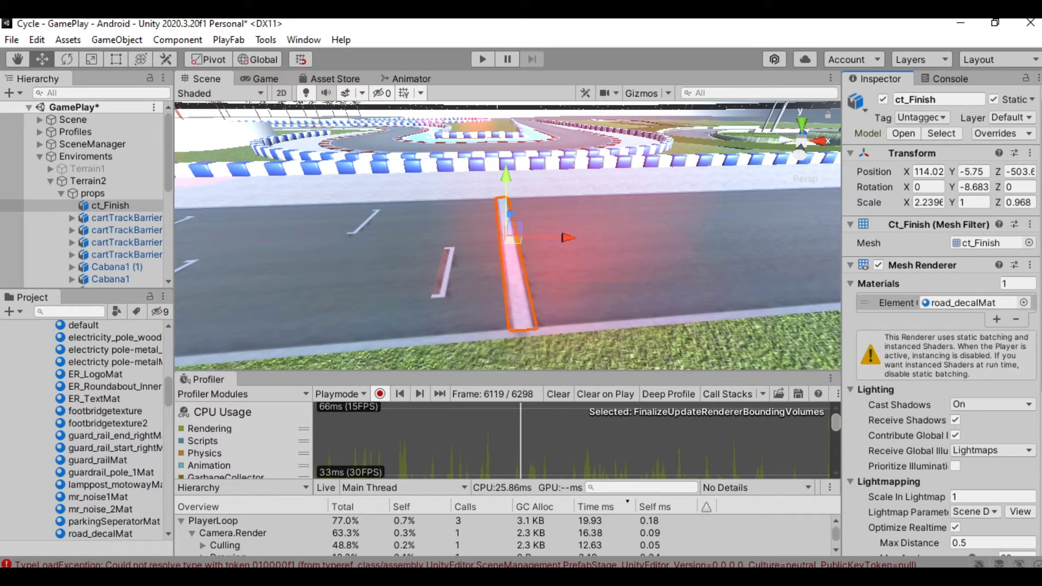
{"action": "left_click", "coordinate": [963, 302]}
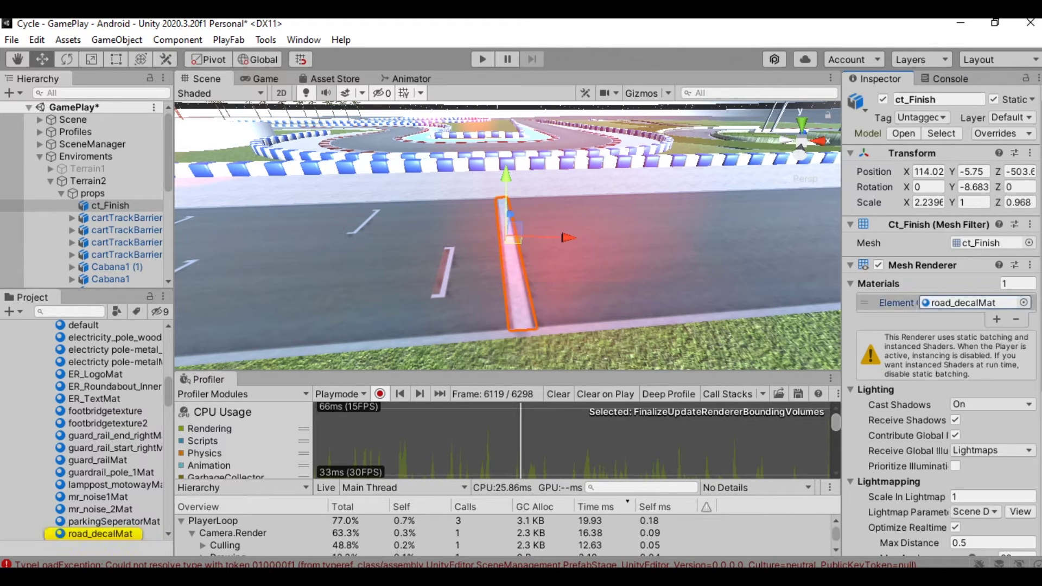
{"action": "left_click", "coordinate": [100, 533]}
{"action": "scroll", "coordinate": [936, 245], "scroll_direction": "down", "scroll_amount": 3}
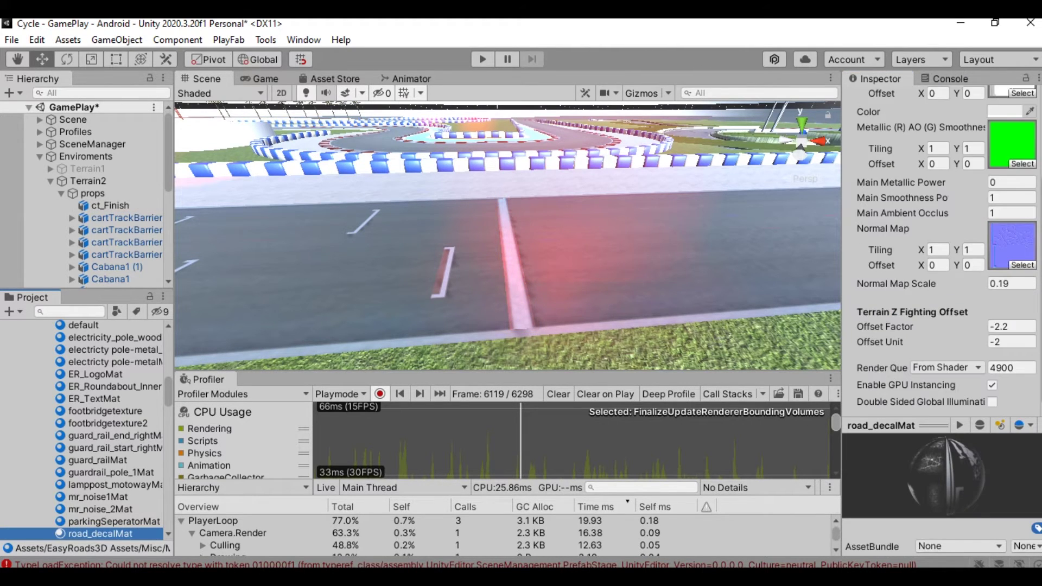
{"action": "left_click", "coordinate": [992, 385]}
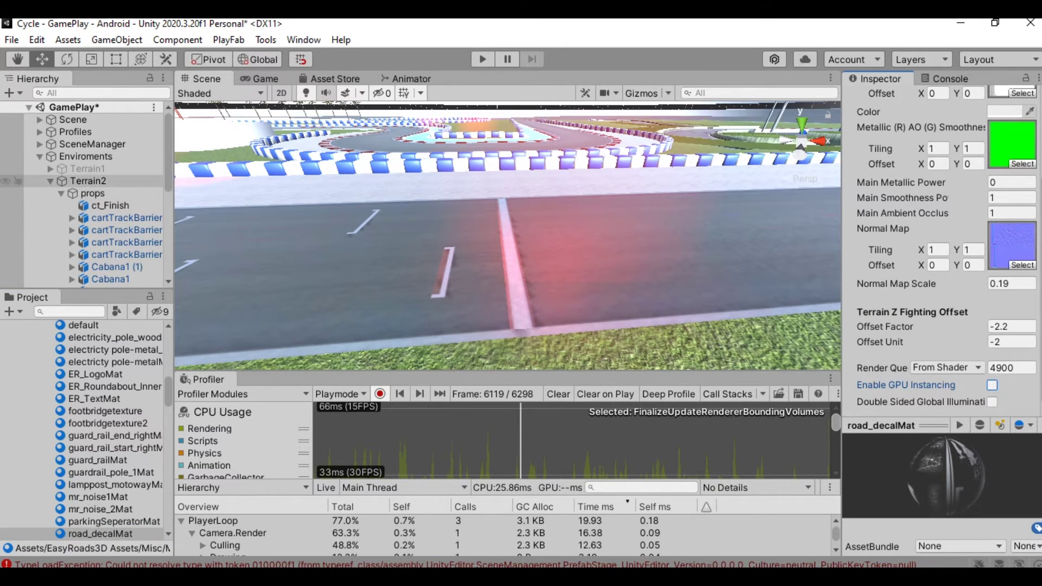
{"action": "scroll", "coordinate": [508, 236], "scroll_direction": "down", "scroll_amount": 2}
{"action": "scroll", "coordinate": [508, 236], "scroll_direction": "down", "scroll_amount": 2}
{"action": "scroll", "coordinate": [508, 236], "scroll_direction": "down", "scroll_amount": 2}
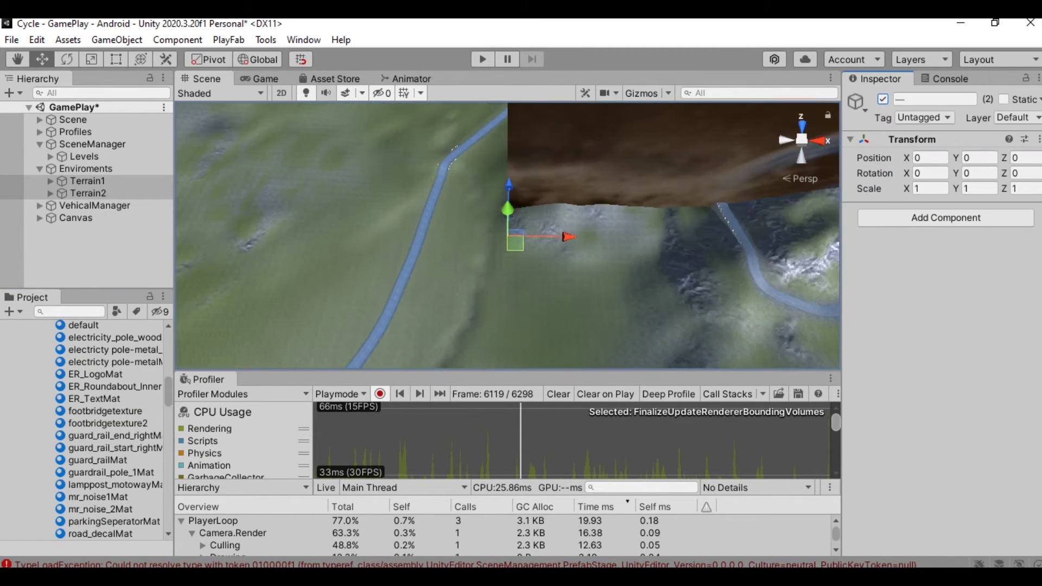
{"action": "scroll", "coordinate": [508, 236], "scroll_direction": "down", "scroll_amount": 2}
{"action": "scroll", "coordinate": [508, 236], "scroll_direction": "down", "scroll_amount": 2}
{"action": "scroll", "coordinate": [508, 237], "scroll_direction": "down", "scroll_amount": 2}
{"action": "scroll", "coordinate": [509, 236], "scroll_direction": "down", "scroll_amount": 2}
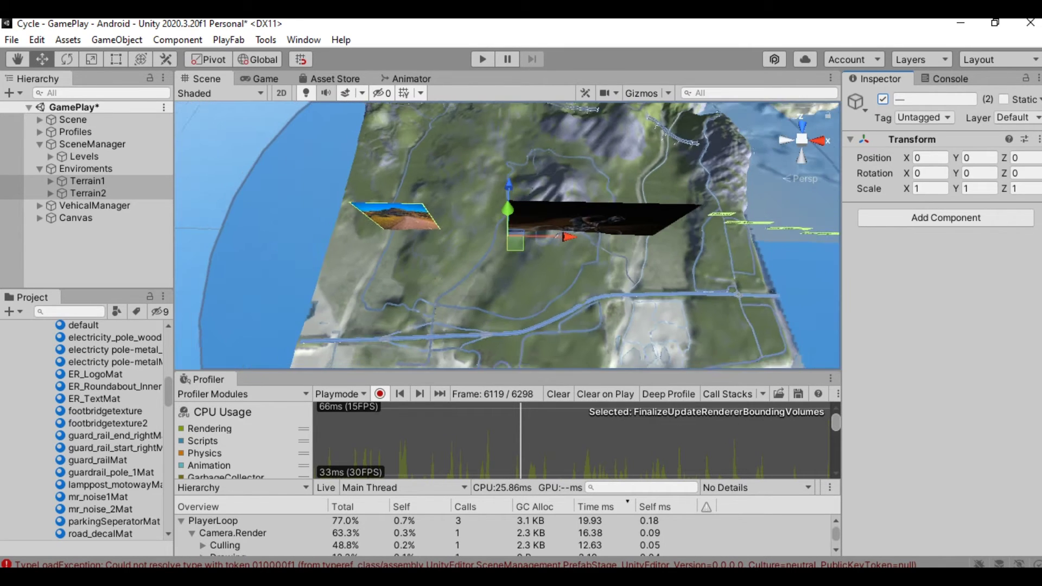
{"action": "scroll", "coordinate": [508, 236], "scroll_direction": "down", "scroll_amount": 2}
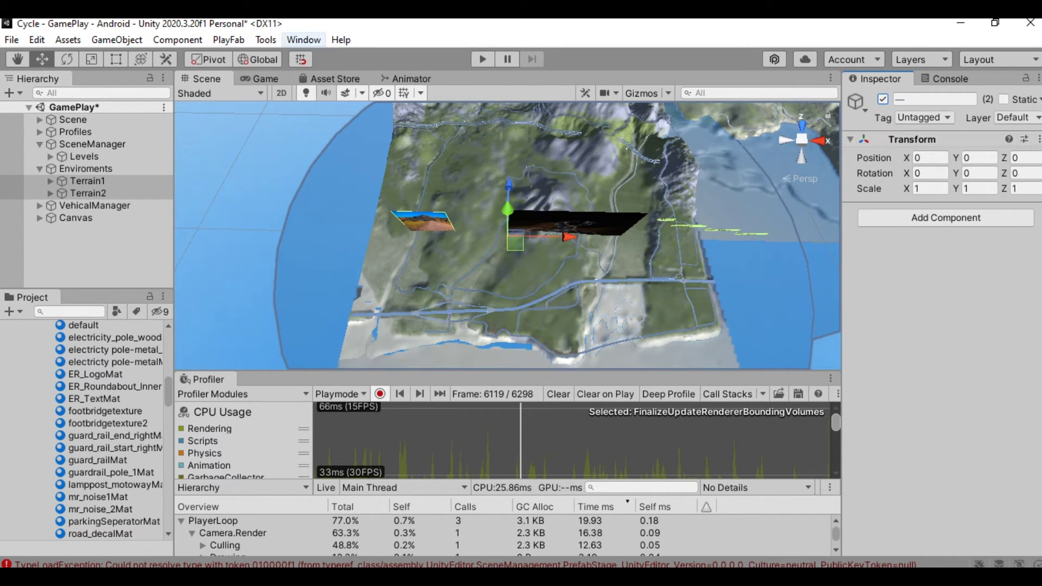
Open Window > Rendering > Occlusion Culling and start the bake.
{"action": "left_click", "coordinate": [303, 39]}
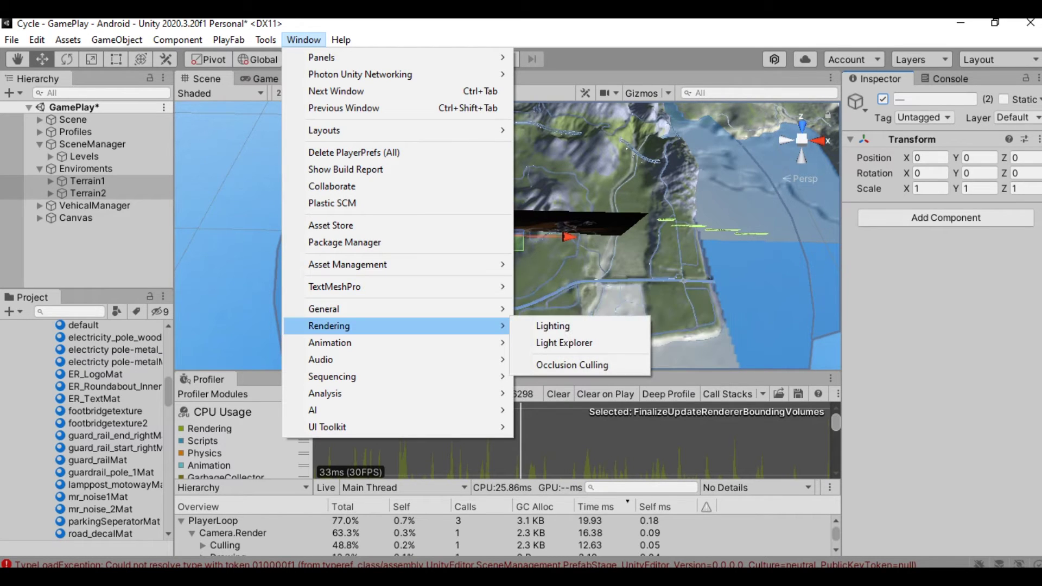
{"action": "left_click", "coordinate": [571, 366]}
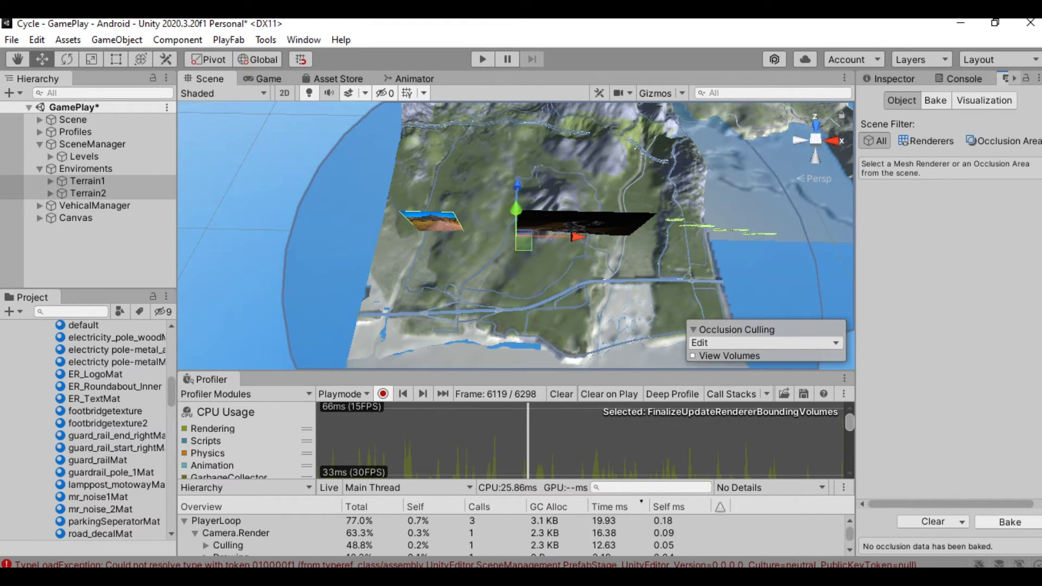
{"action": "left_click", "coordinate": [1009, 521]}
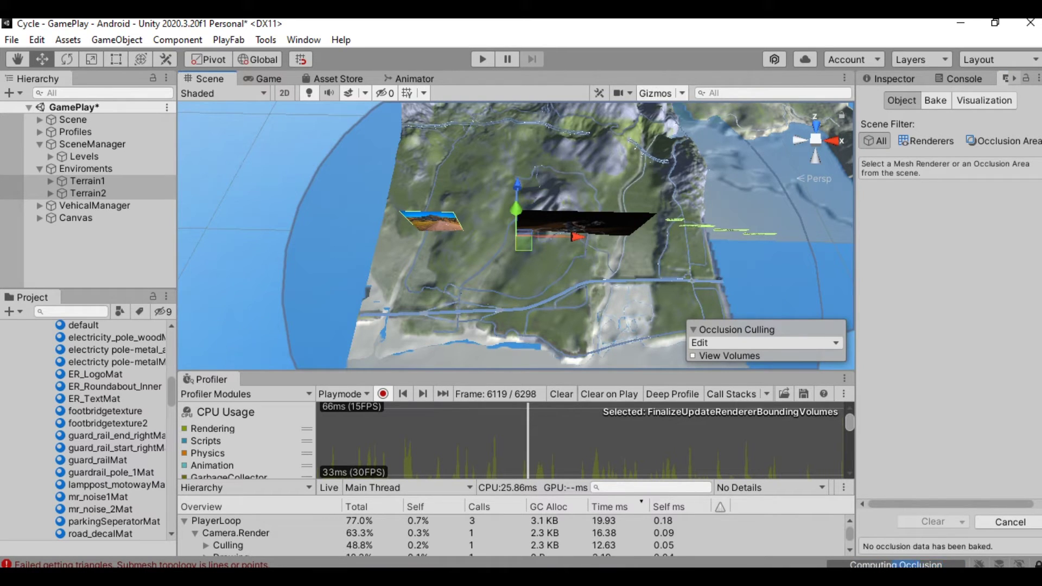
{"action": "scroll", "coordinate": [516, 235], "scroll_direction": "down", "scroll_amount": 2}
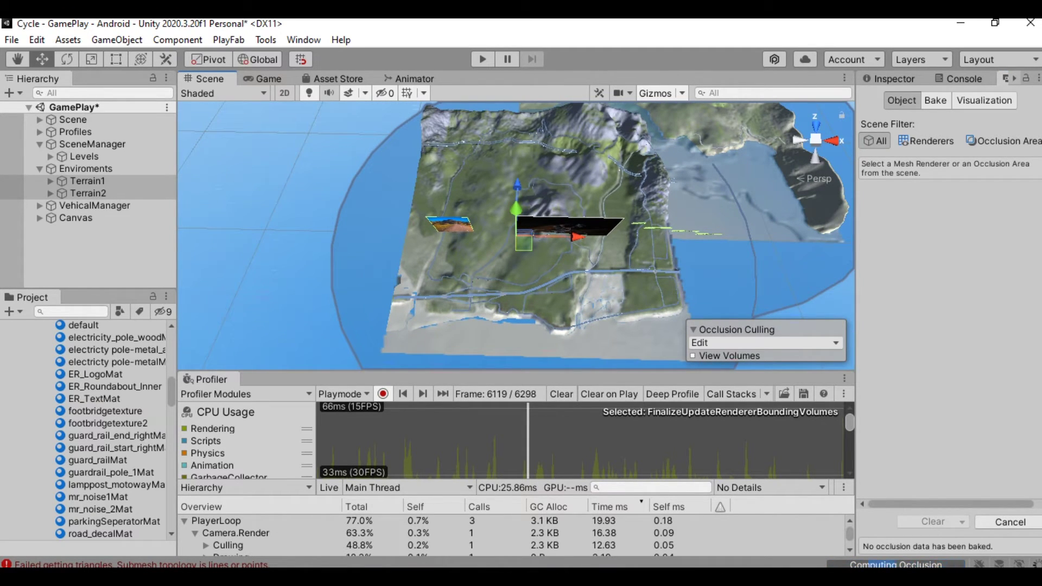
Orbit the Scene view around the terrain to see the occlusion volumes.
{"action": "left_click_drag", "start_coordinate": [516, 236], "coordinate": [586, 245], "text": "alt"}
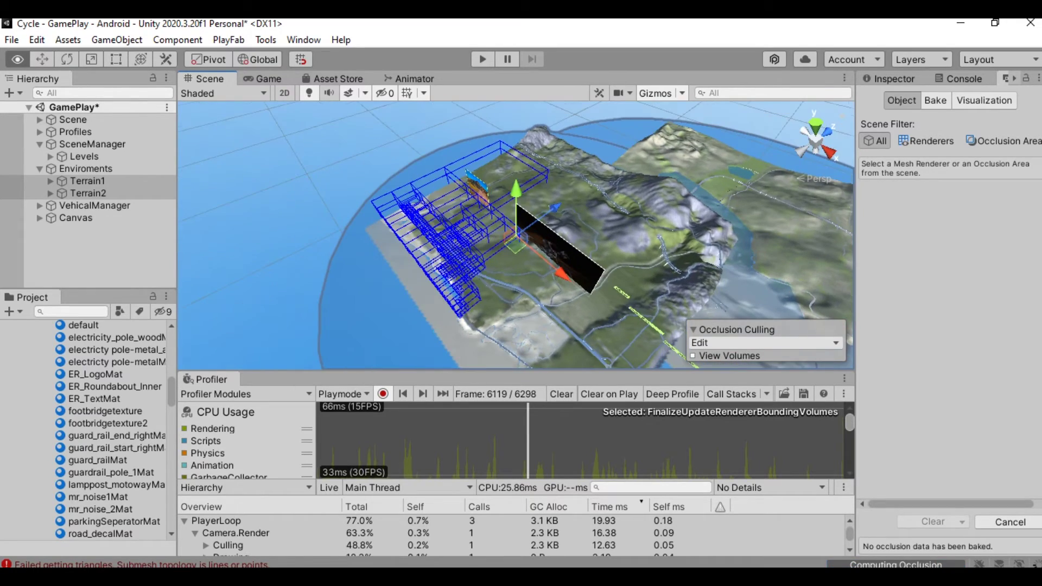
{"action": "mouse_move", "coordinate": [480, 277]}
{"action": "left_mouse_down", "text": "alt"}
{"action": "mouse_move", "coordinate": [469, 319]}
{"action": "mouse_move", "coordinate": [537, 302]}
{"action": "mouse_move", "coordinate": [519, 235]}
{"action": "left_mouse_up", "text": "alt"}
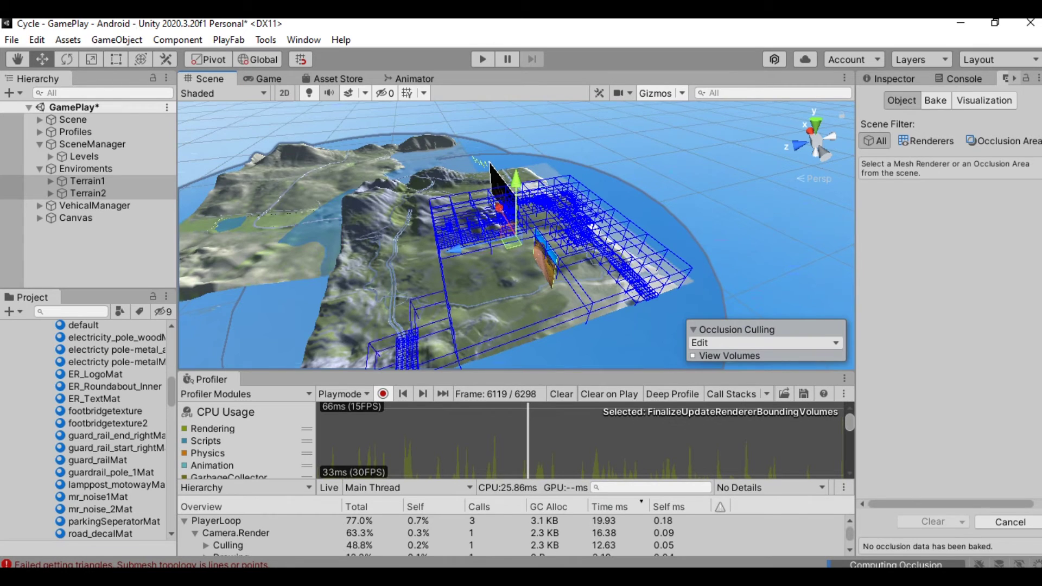
{"action": "left_click_drag", "start_coordinate": [513, 244], "coordinate": [489, 236], "text": "alt"}
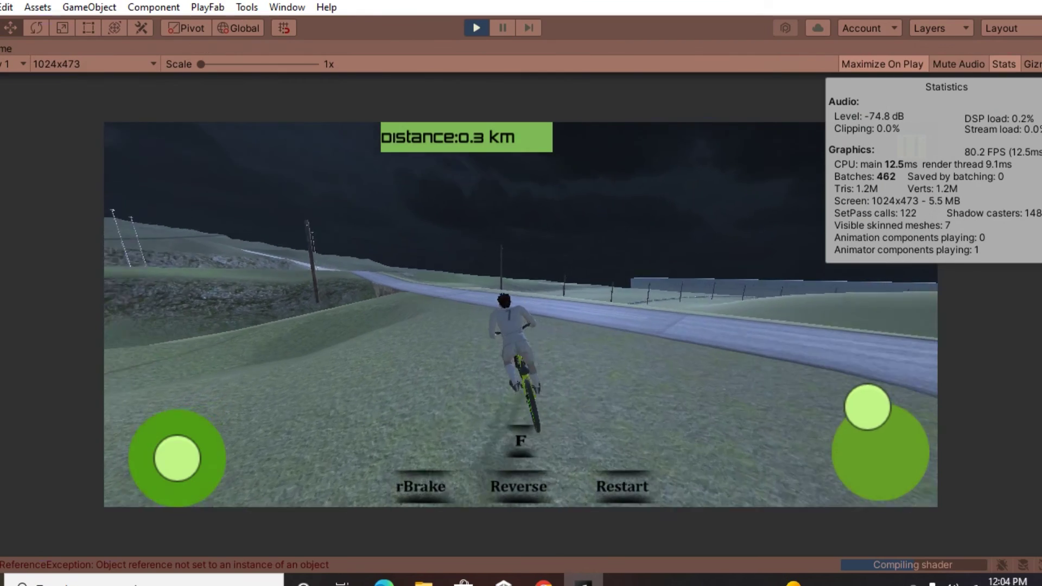
Steer the bike along the dirt road to 0.4 km, holding about 95 FPS.
{"action": "mouse_move", "coordinate": [873, 405]}
{"action": "left_mouse_down"}
{"action": "mouse_move", "coordinate": [845, 420]}
{"action": "mouse_move", "coordinate": [891, 455]}
{"action": "left_mouse_up"}
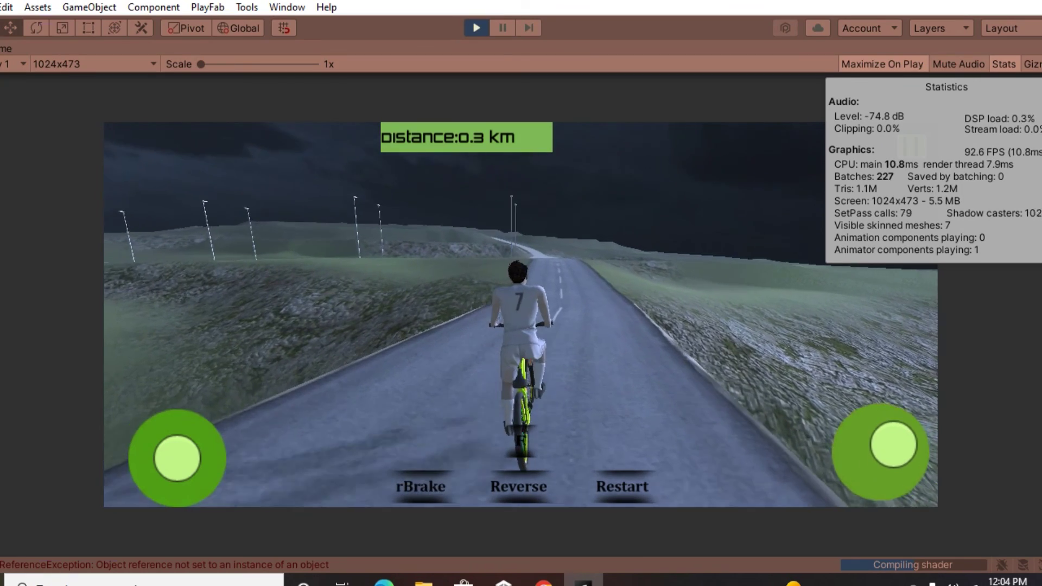
{"action": "mouse_move", "coordinate": [891, 455]}
{"action": "left_mouse_down"}
{"action": "mouse_move", "coordinate": [877, 432]}
{"action": "mouse_move", "coordinate": [888, 417]}
{"action": "left_mouse_up"}
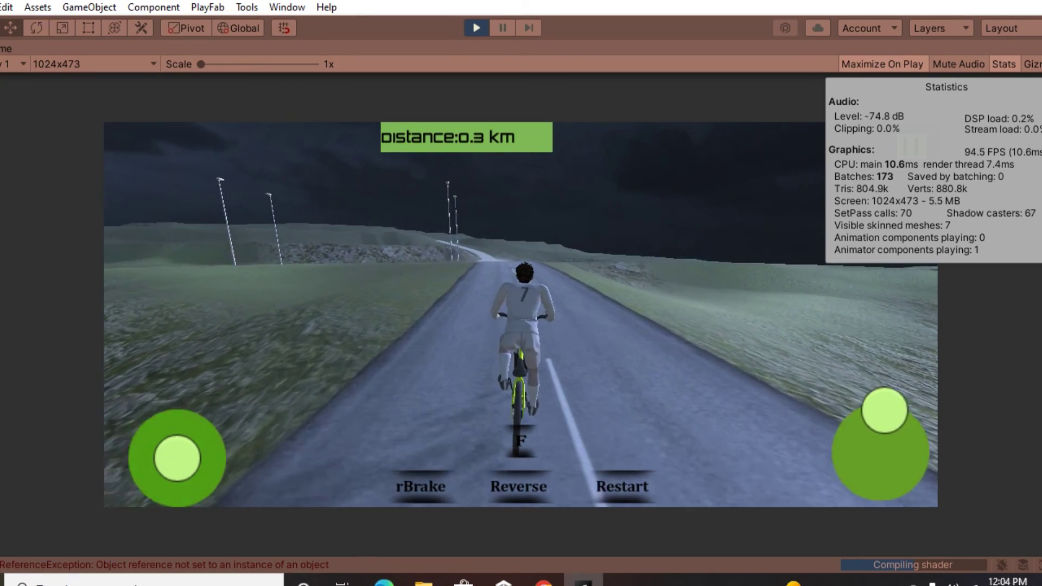
{"action": "mouse_move", "coordinate": [887, 418]}
{"action": "left_mouse_down"}
{"action": "mouse_move", "coordinate": [872, 407]}
{"action": "mouse_move", "coordinate": [856, 419]}
{"action": "mouse_move", "coordinate": [890, 416]}
{"action": "mouse_move", "coordinate": [861, 410]}
{"action": "mouse_move", "coordinate": [879, 402]}
{"action": "left_mouse_up"}
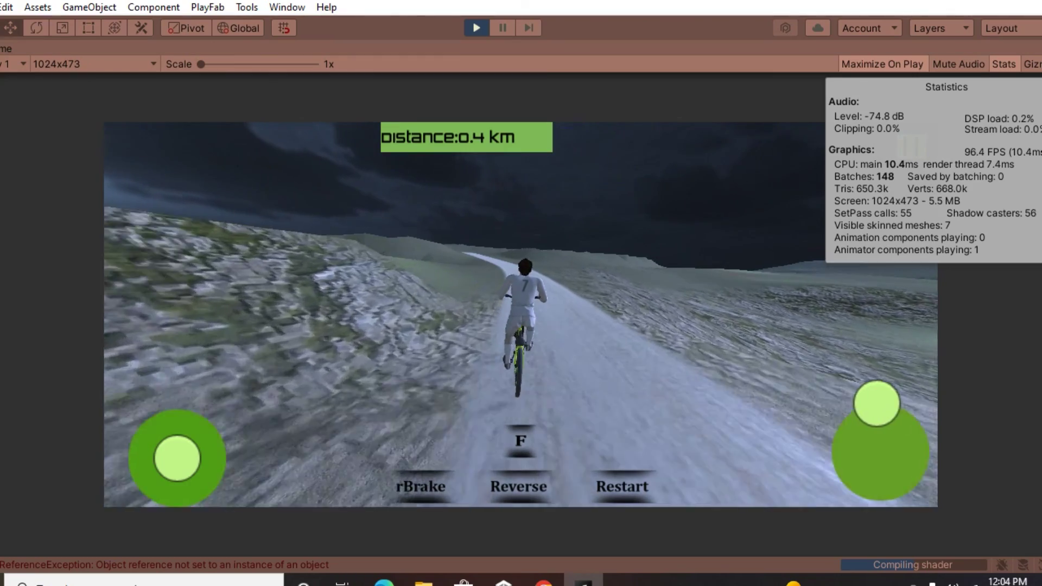
{"action": "left_click_drag", "start_coordinate": [879, 402], "coordinate": [847, 417]}
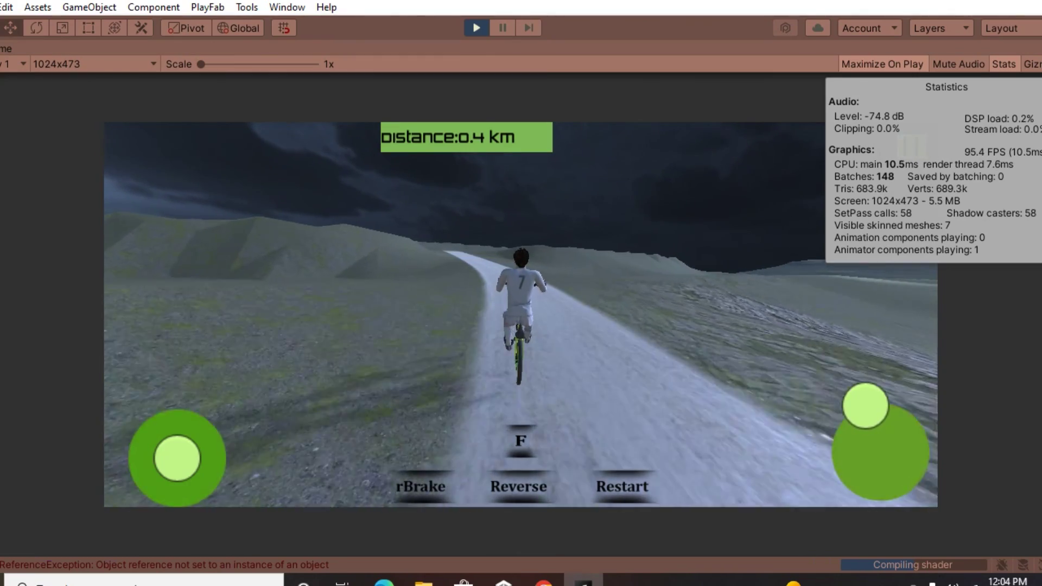